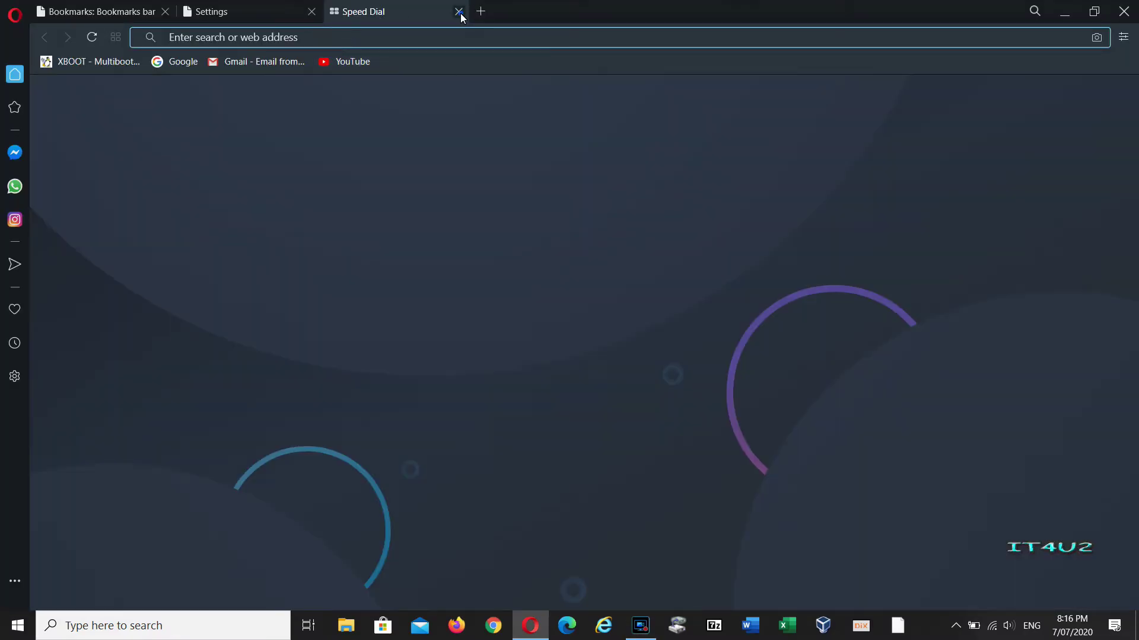
Close the loading and Settings tabs so only the Bookmarks page remains, then focus the address bar.
{"action": "left_click", "coordinate": [459, 12]}
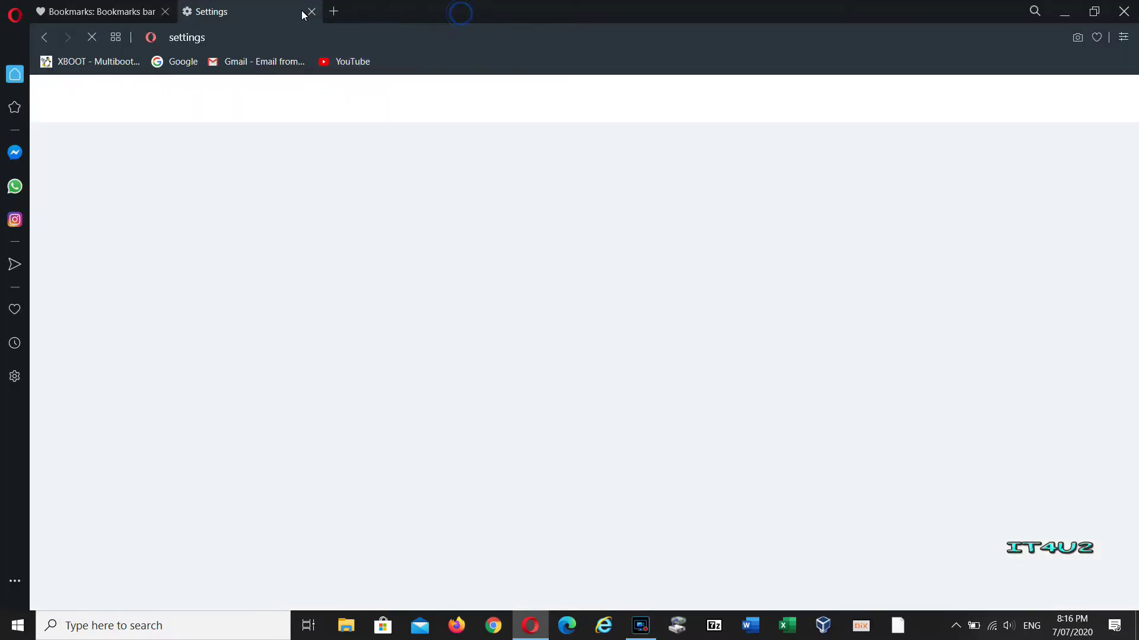
{"action": "left_click", "coordinate": [312, 12]}
{"action": "left_click", "coordinate": [208, 36]}
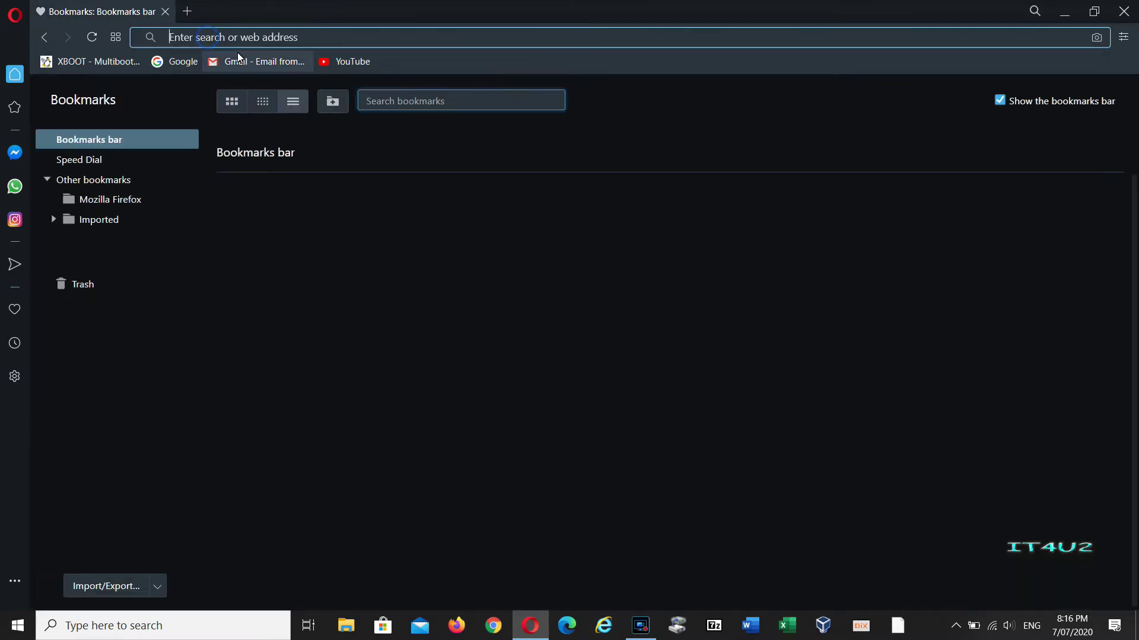
{"action": "left_click", "coordinate": [336, 43]}
Search 'tftp32 download', then save and launch the Tftpd64 v4.64 installer.
{"action": "type", "text": "tft"}
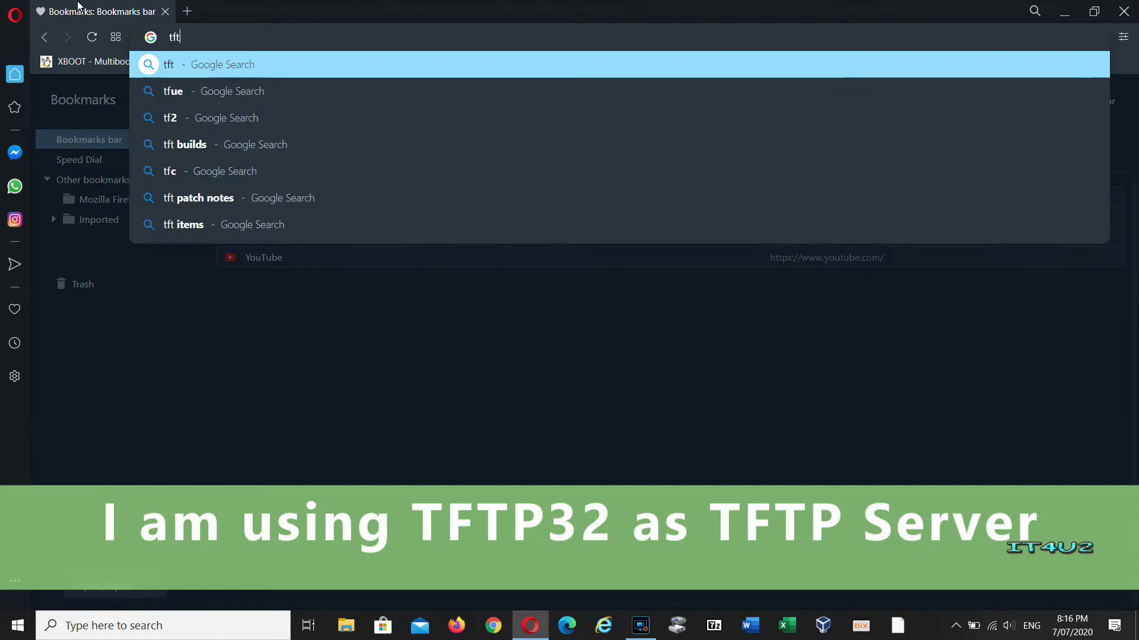
{"action": "type", "text": "p32 download"}
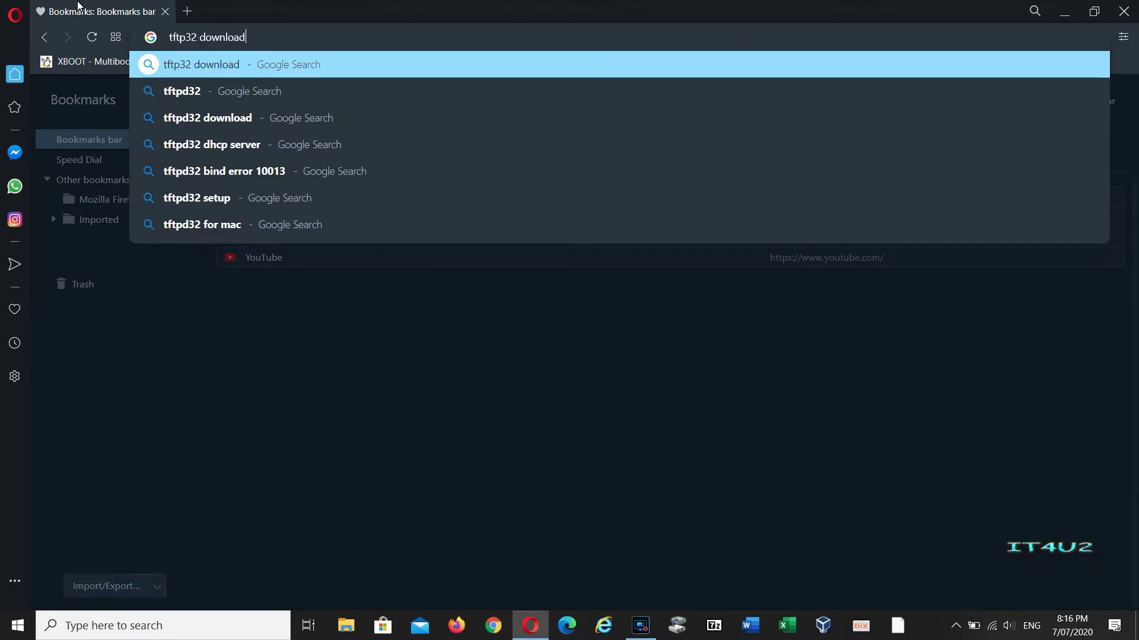
{"action": "key", "text": "Return"}
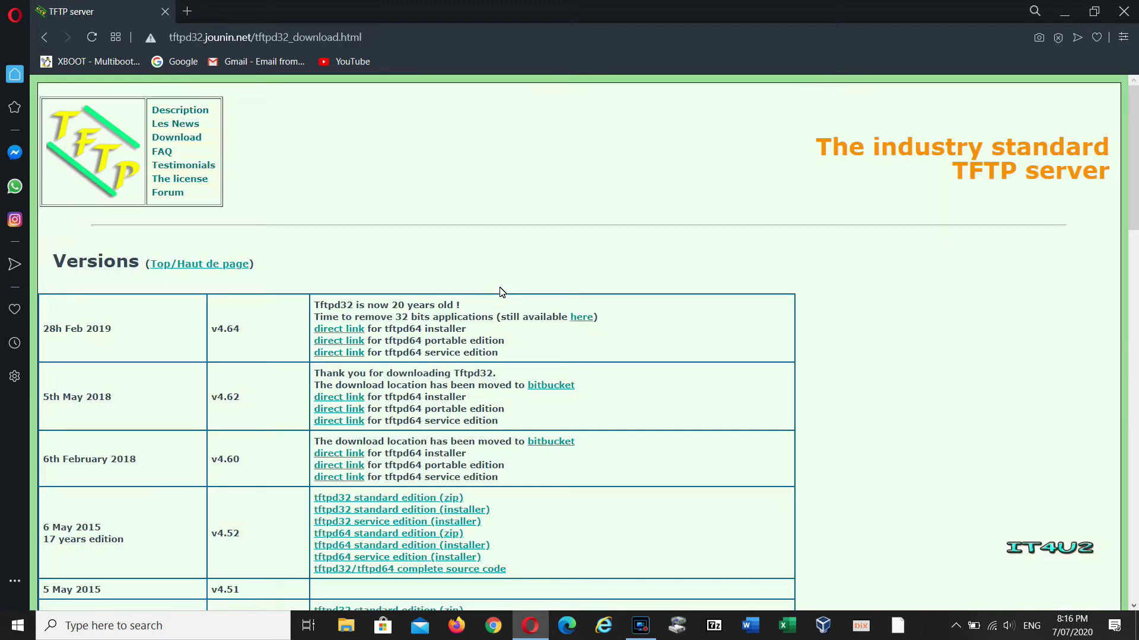
{"action": "left_click", "coordinate": [360, 330]}
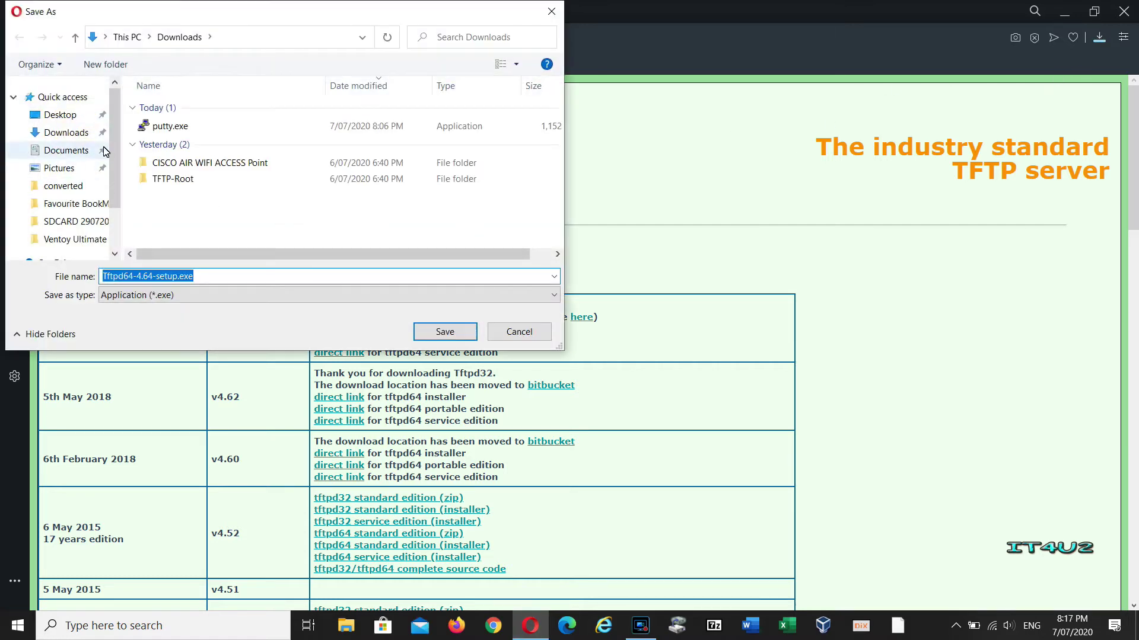
{"action": "left_click", "coordinate": [445, 331]}
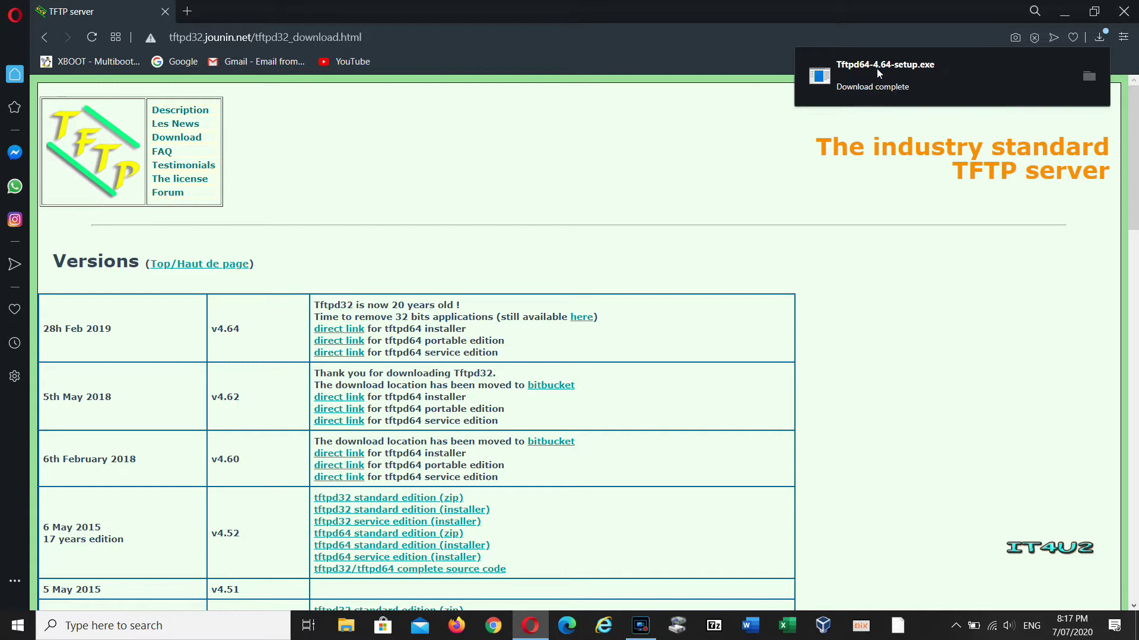
{"action": "left_click", "coordinate": [877, 69]}
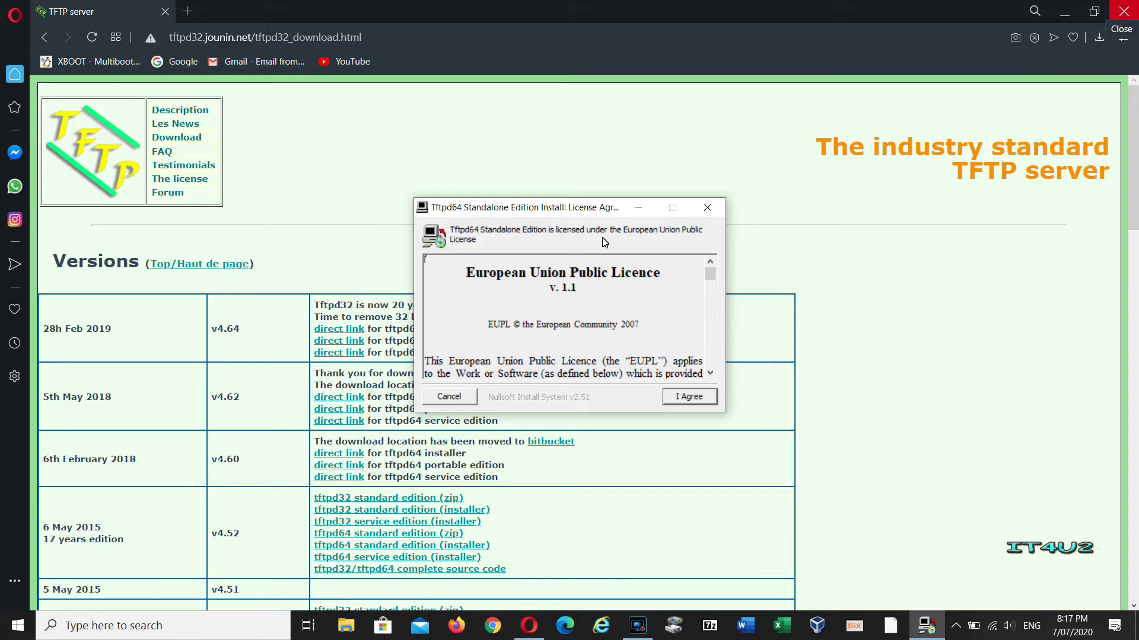
Close Opera and install Tftpd64 with default components into C:\Program Files\Tftpd64.
{"action": "left_click", "coordinate": [1127, 12]}
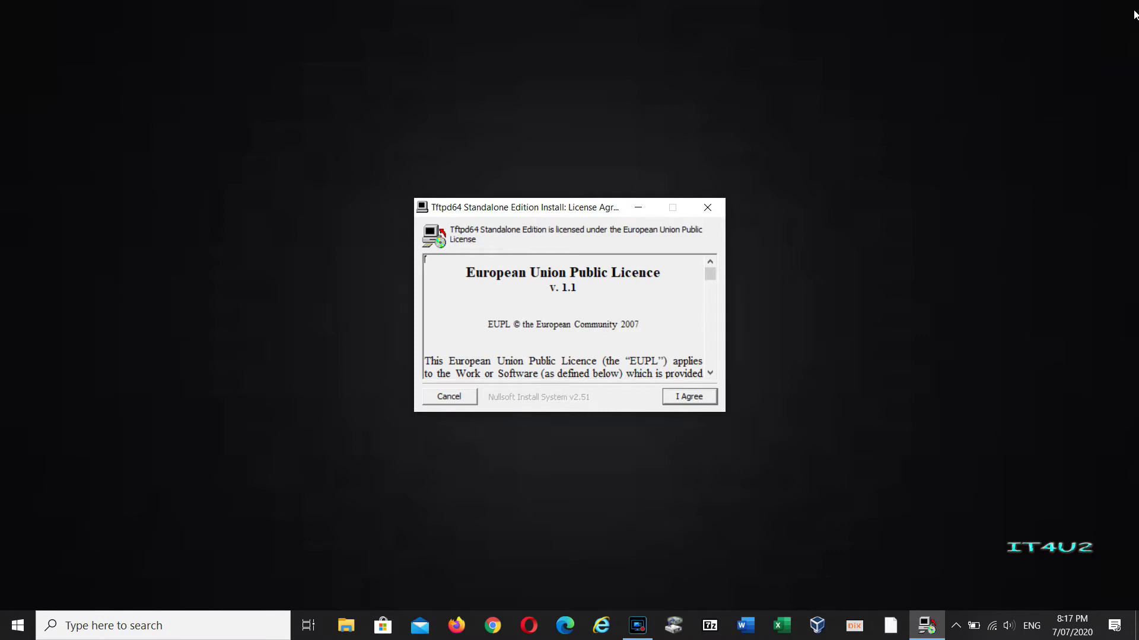
{"action": "key", "text": "Return"}
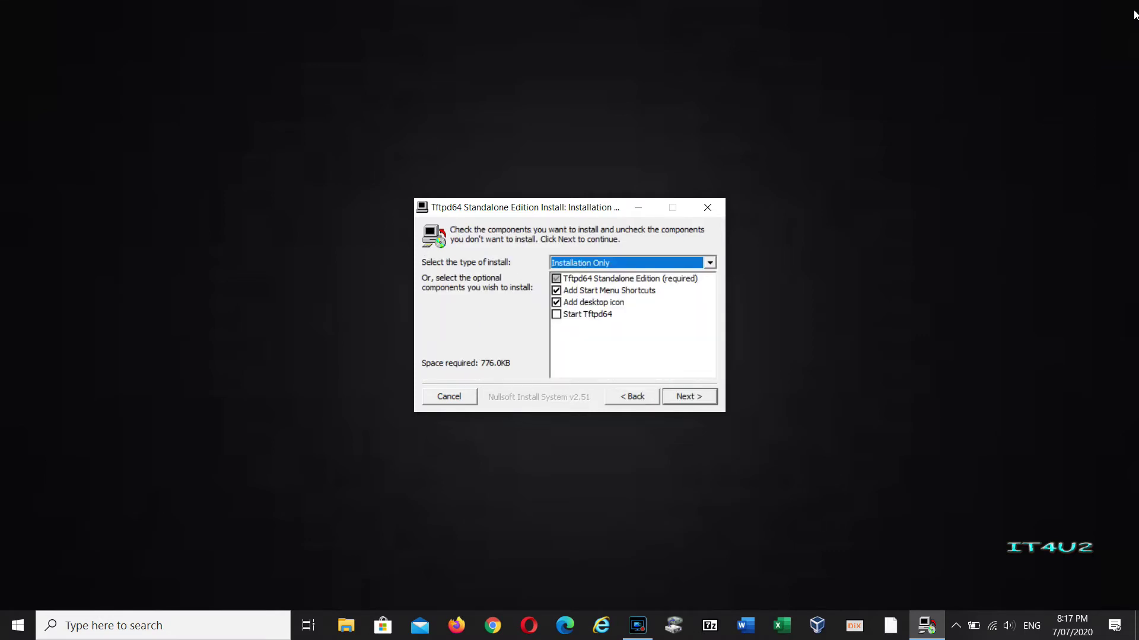
{"action": "key", "text": "Return"}
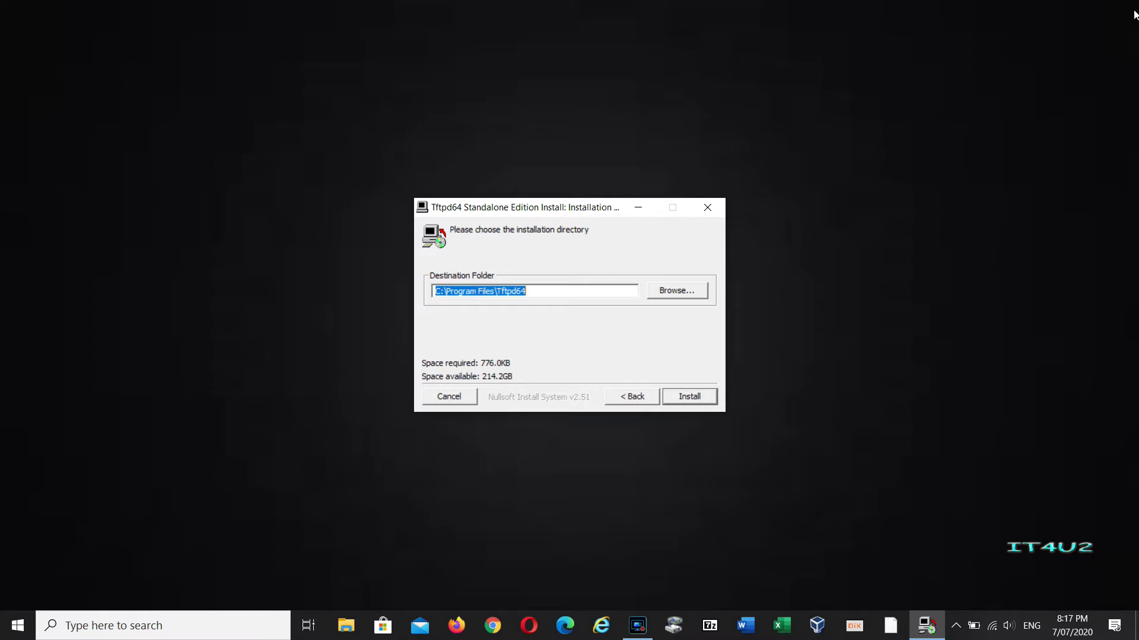
{"action": "key", "text": "Return"}
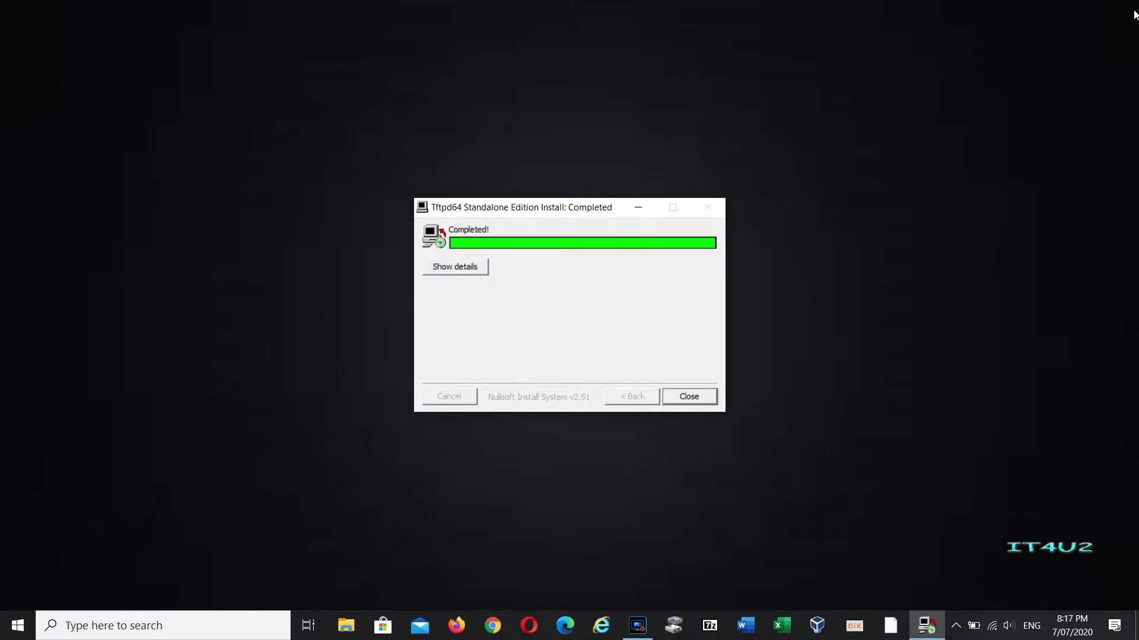
{"action": "key", "text": "Return"}
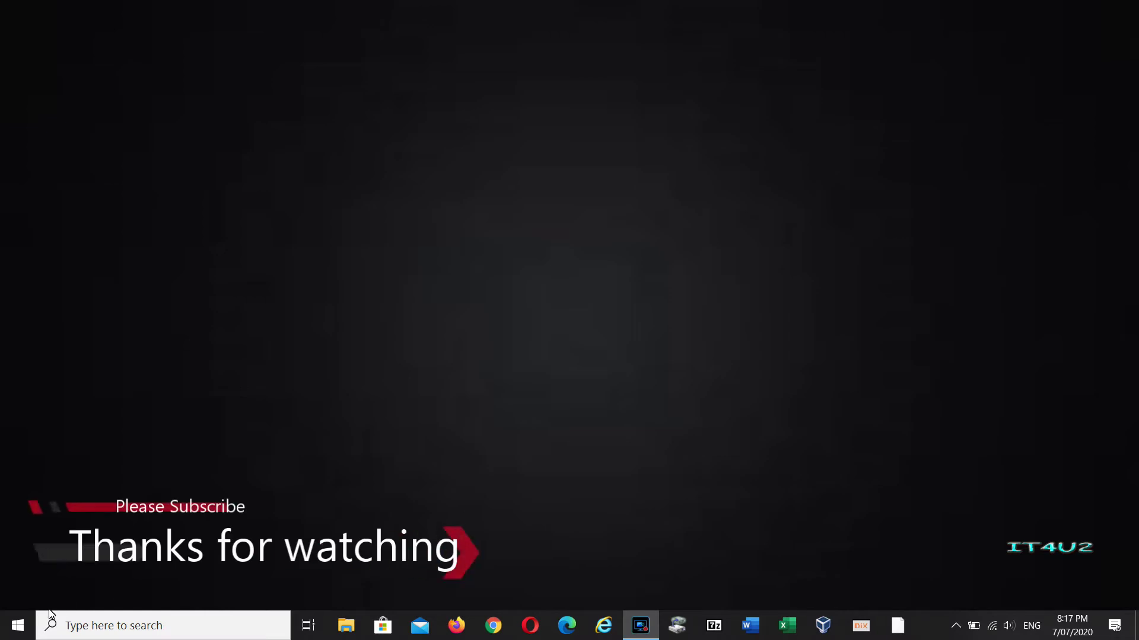
Launch Tftpd64, allow it through the firewall on private and public networks, and move it right.
{"action": "left_click", "coordinate": [18, 627]}
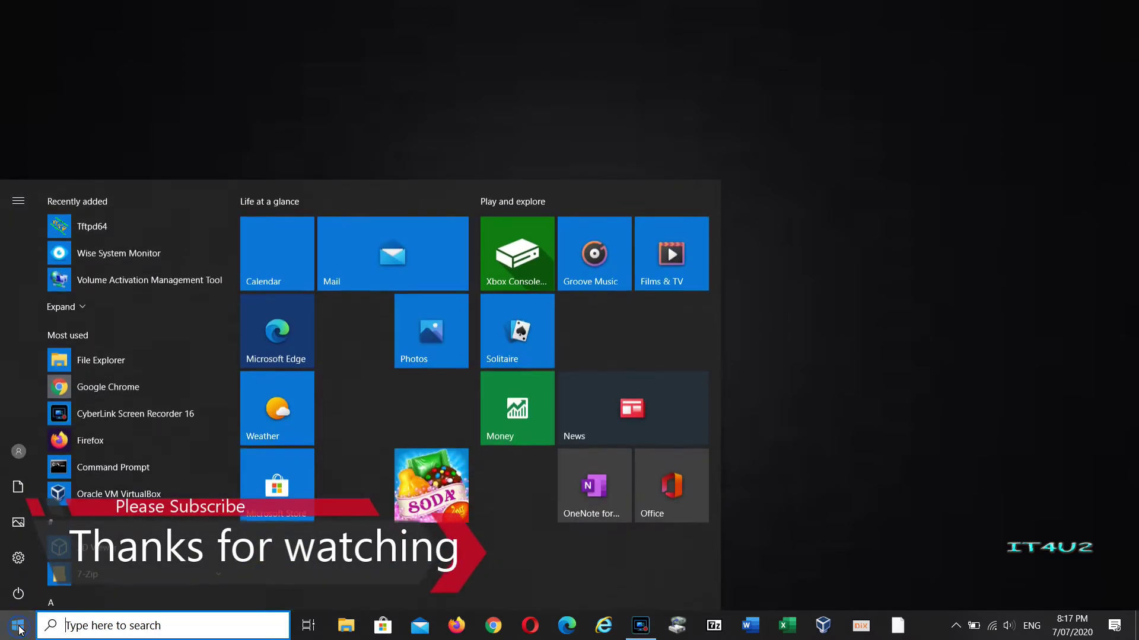
{"action": "left_click", "coordinate": [122, 223]}
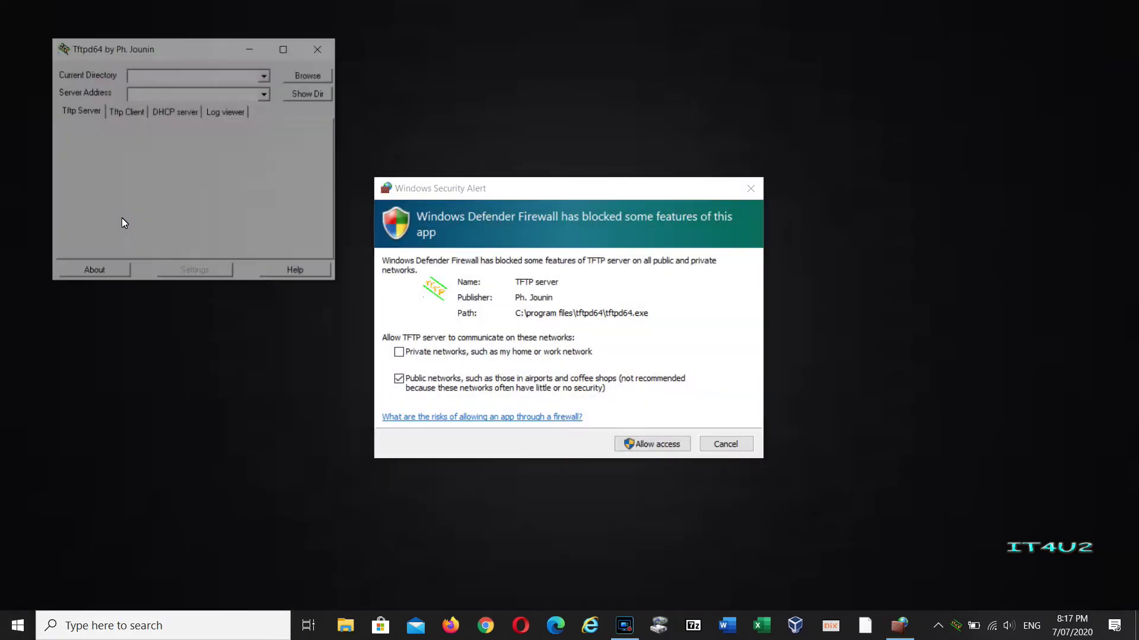
{"action": "left_click", "coordinate": [398, 352]}
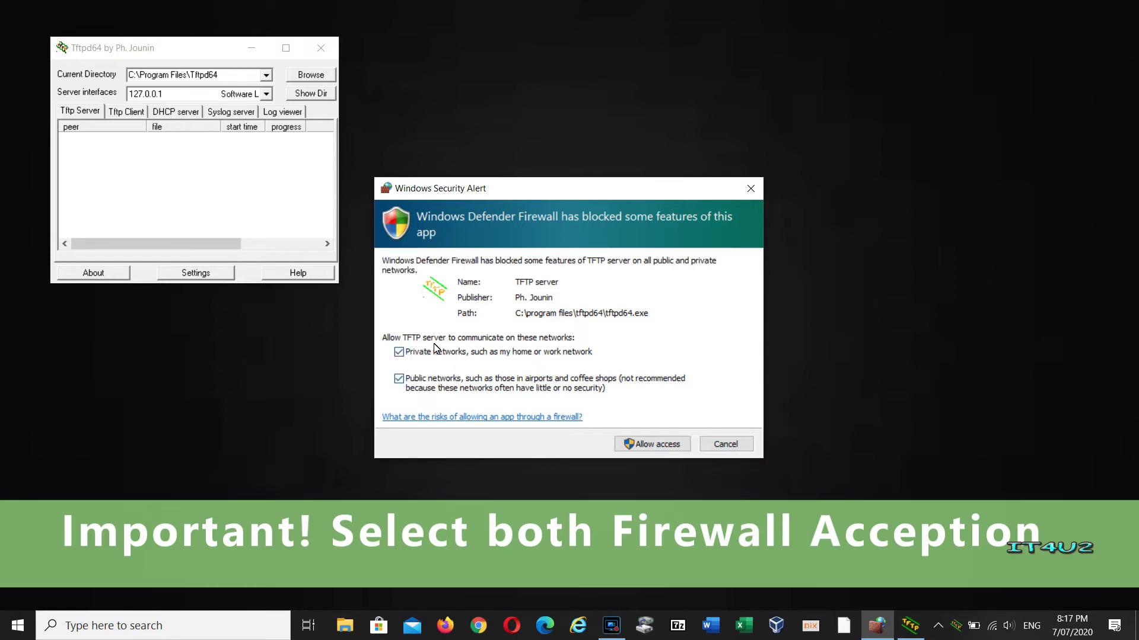
{"action": "left_click", "coordinate": [660, 448]}
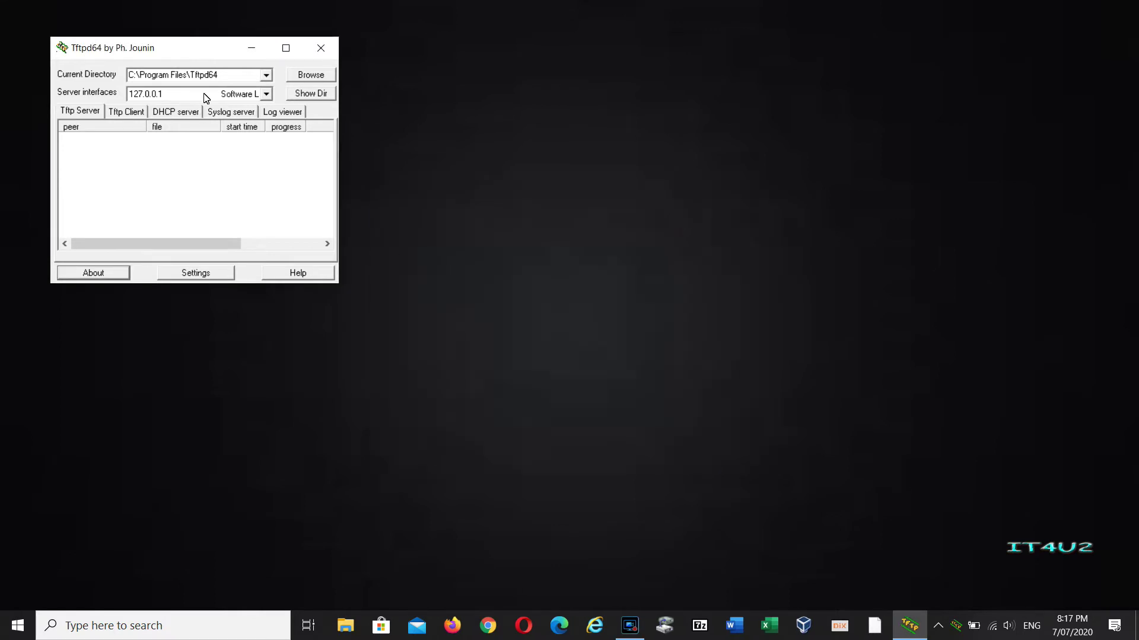
{"action": "left_click_drag", "start_coordinate": [185, 48], "coordinate": [817, 123]}
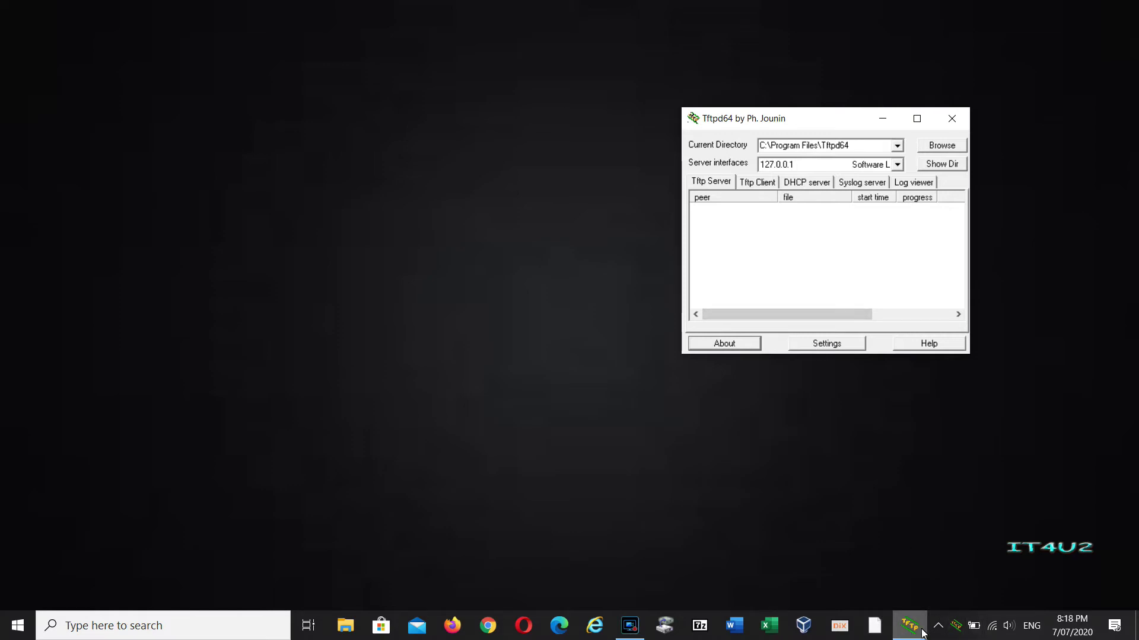
Open Network Connections from the Network & Internet settings and right-click the Ethernet 4 adapter.
{"action": "right_click", "coordinate": [993, 628]}
{"action": "left_click", "coordinate": [987, 610]}
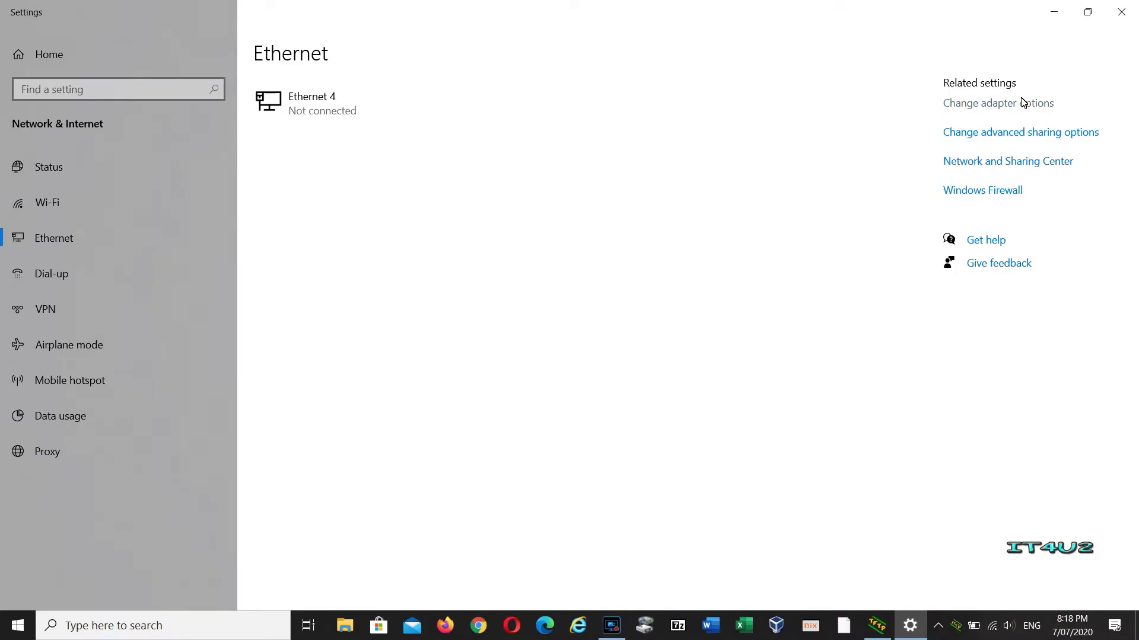
{"action": "left_click", "coordinate": [1021, 105]}
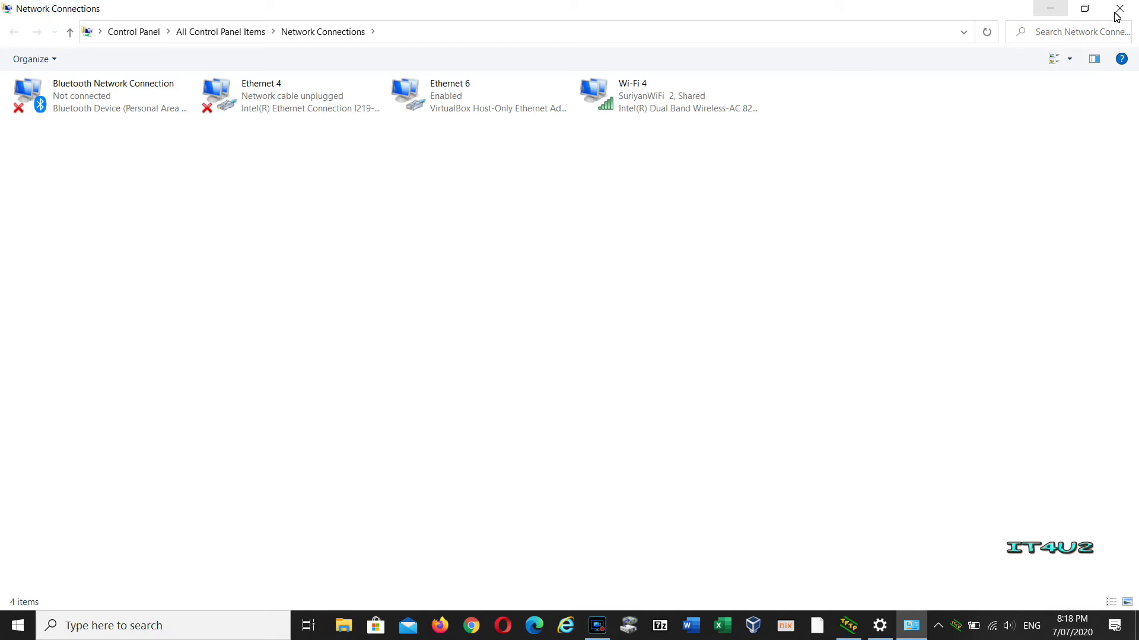
{"action": "left_click", "coordinate": [1086, 9]}
{"action": "left_click", "coordinate": [1119, 8]}
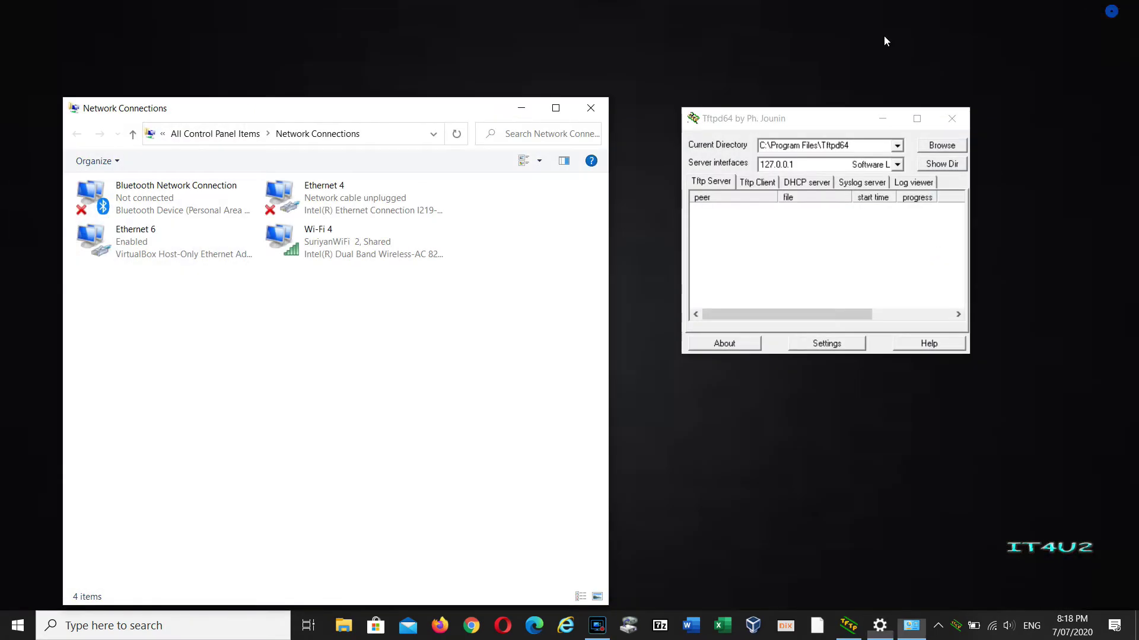
{"action": "left_click_drag", "start_coordinate": [476, 114], "coordinate": [449, 70]}
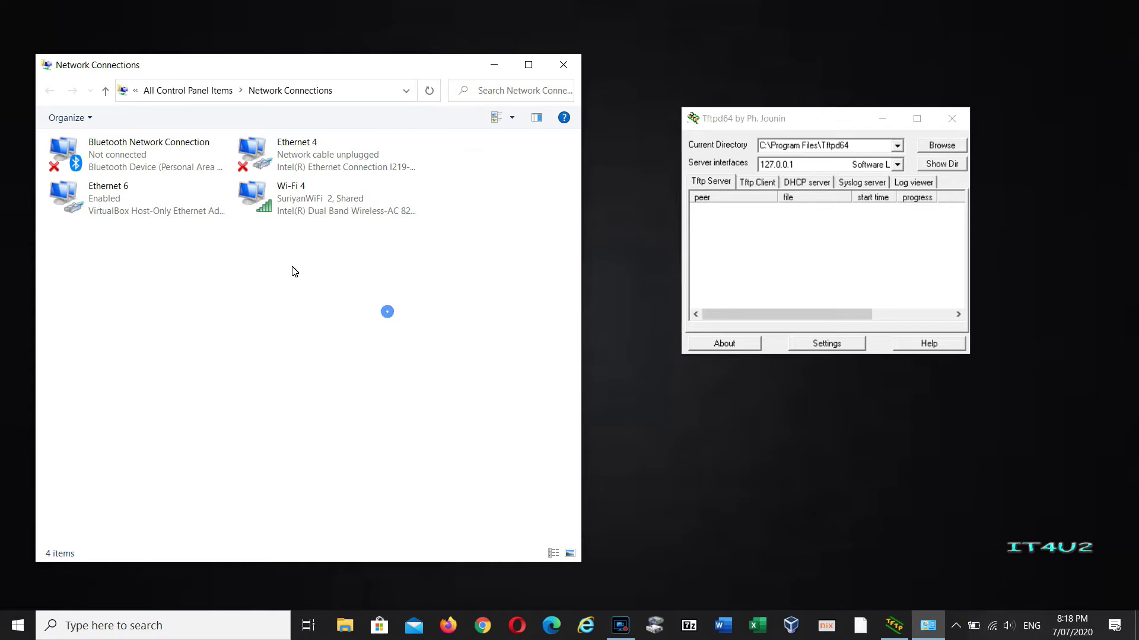
{"action": "left_click", "coordinate": [305, 161]}
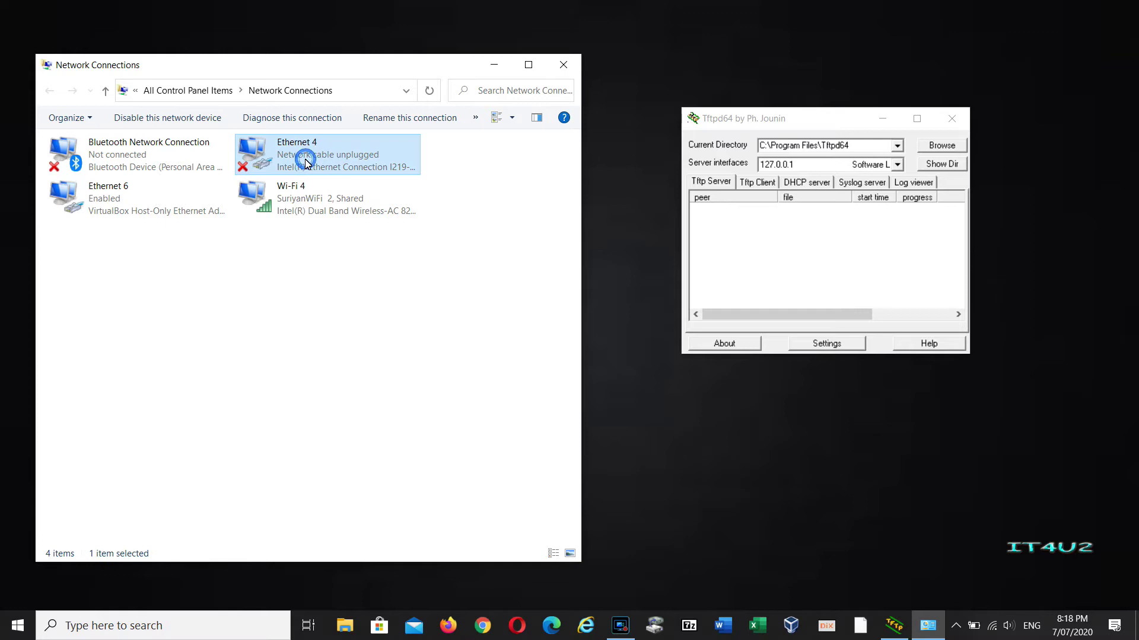
{"action": "right_click", "coordinate": [305, 162]}
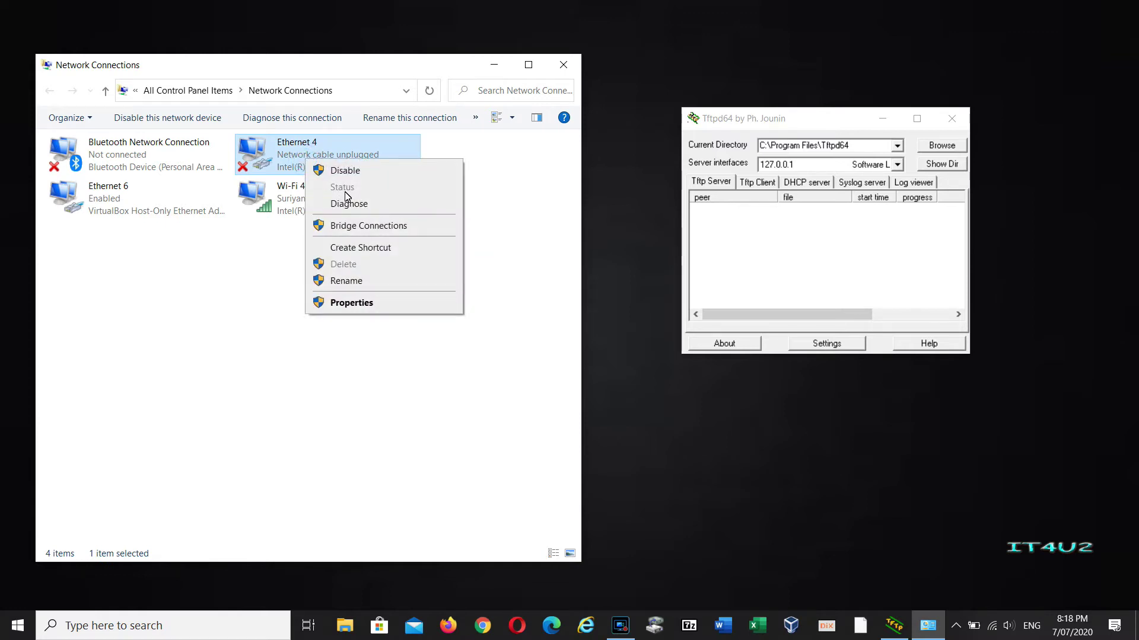
Give Ethernet 4 static IPv4 address 10.0.20.10 with subnet mask 255.0.0.0 and apply it.
{"action": "left_click", "coordinate": [359, 306]}
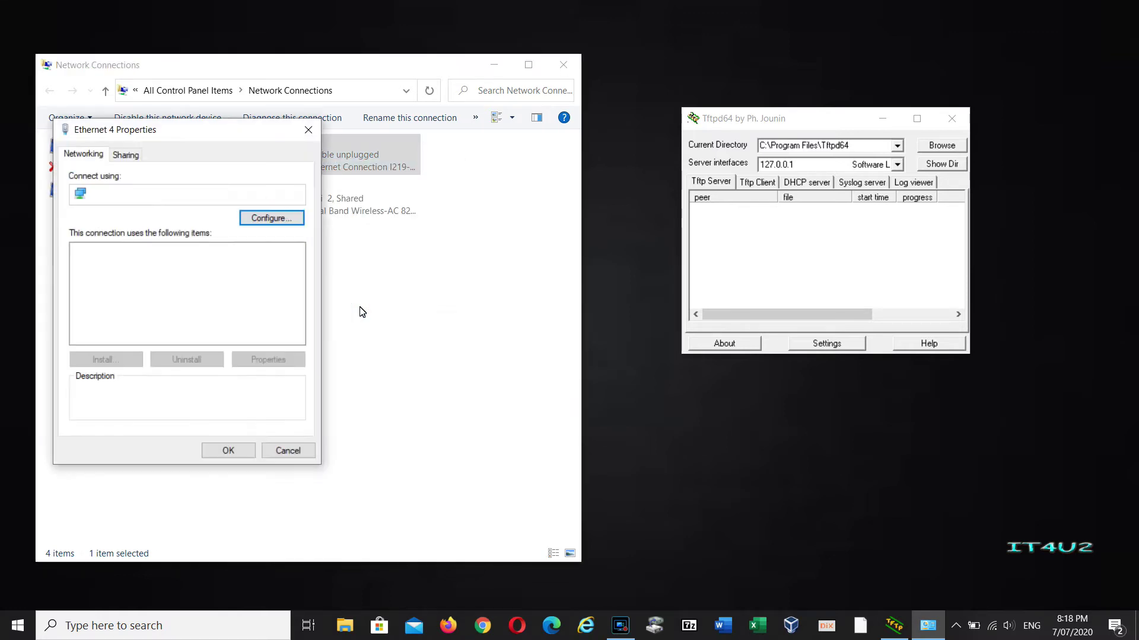
{"action": "key", "text": "Down"}
{"action": "key", "text": "Down"}
{"action": "key", "text": "Down"}
{"action": "key", "text": "Down"}
{"action": "key", "text": "alt+r"}
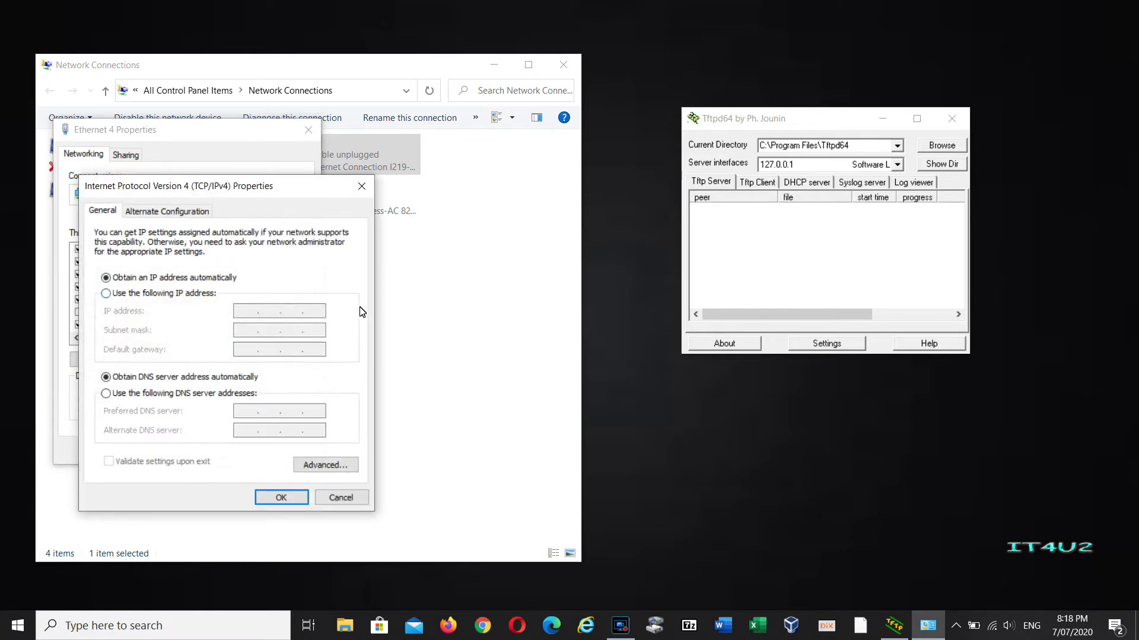
{"action": "key", "text": "alt+s"}
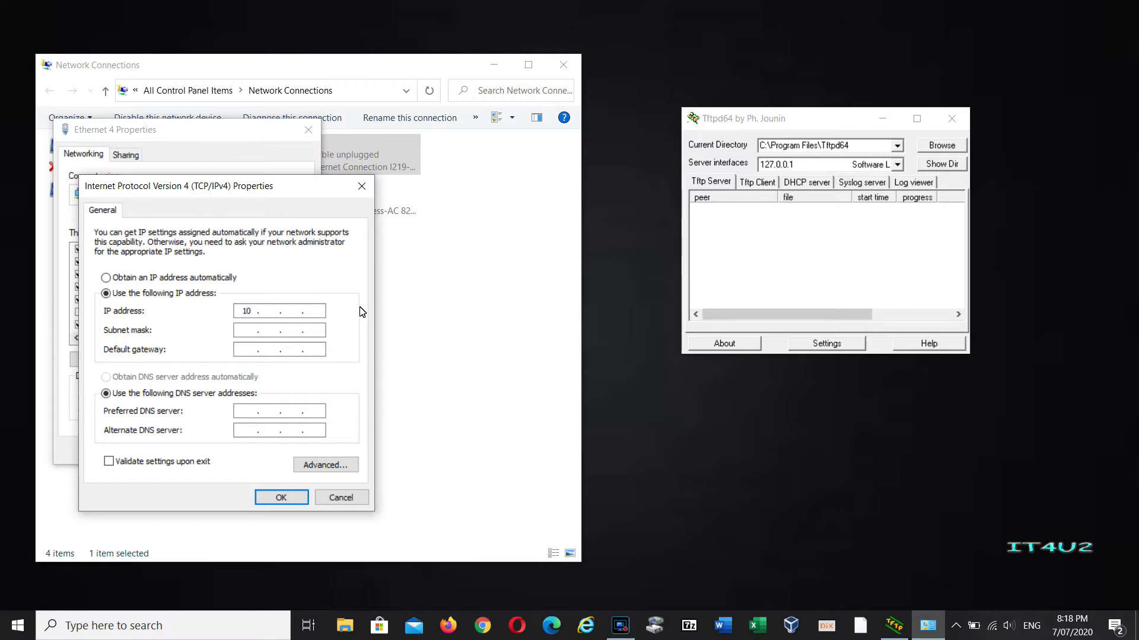
{"action": "type", "text": "."}
{"action": "type", "text": "20"}
{"action": "key", "text": "Tab"}
{"action": "key", "text": "Return"}
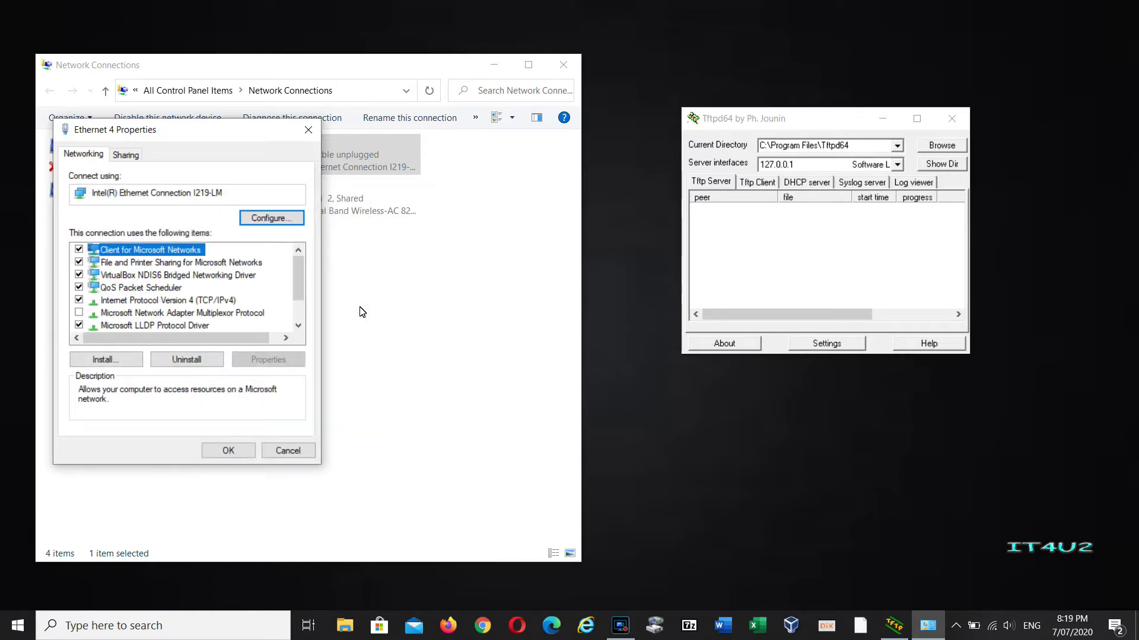
{"action": "key", "text": "Return"}
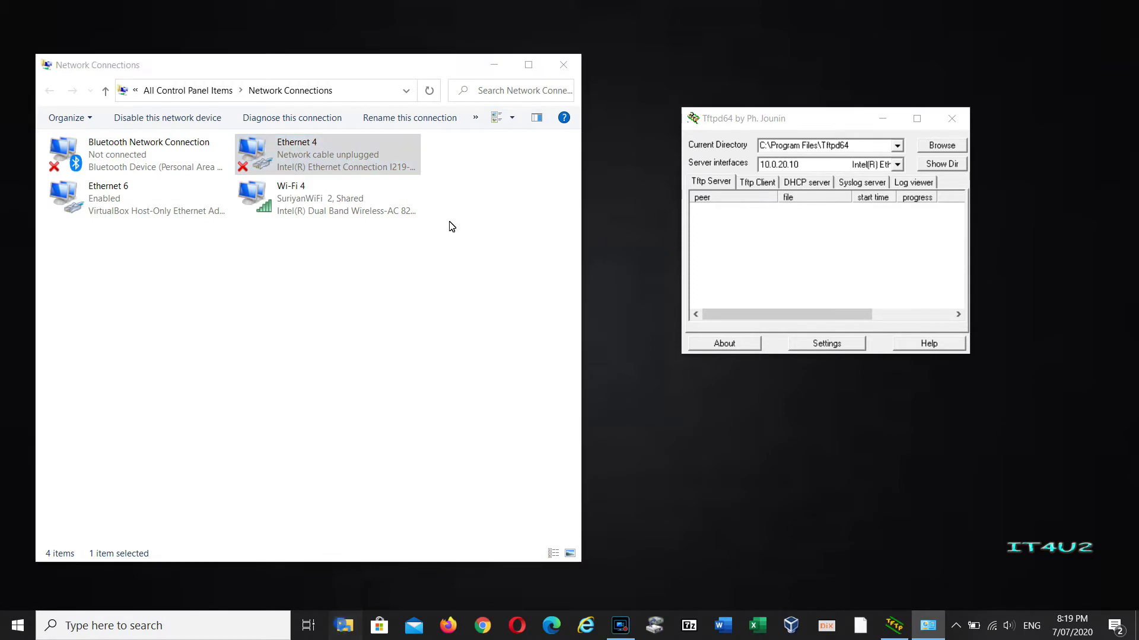
Open the TFTP-Root folder inside Downloads in a new File Explorer window.
{"action": "key", "text": "super+e"}
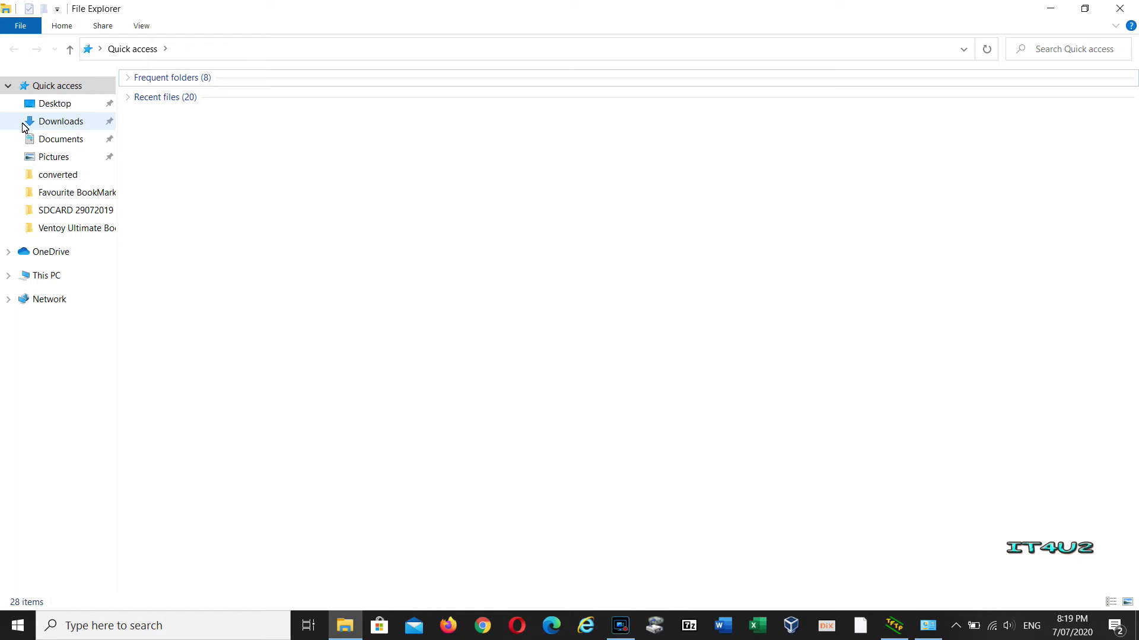
{"action": "left_click", "coordinate": [44, 121]}
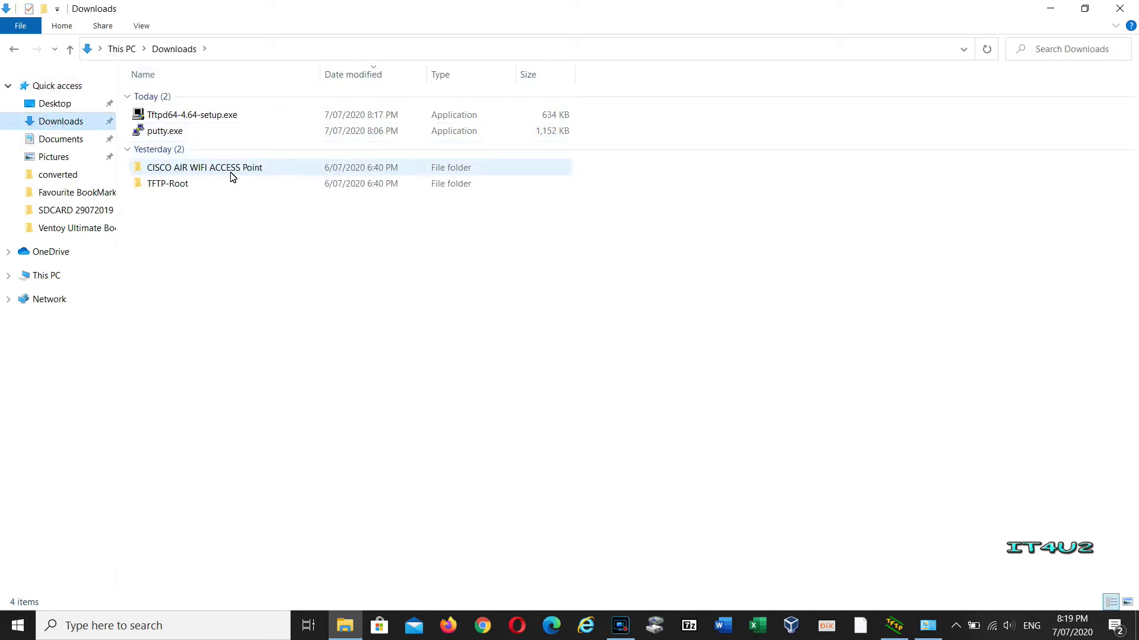
{"action": "mouse_move", "coordinate": [185, 190]}
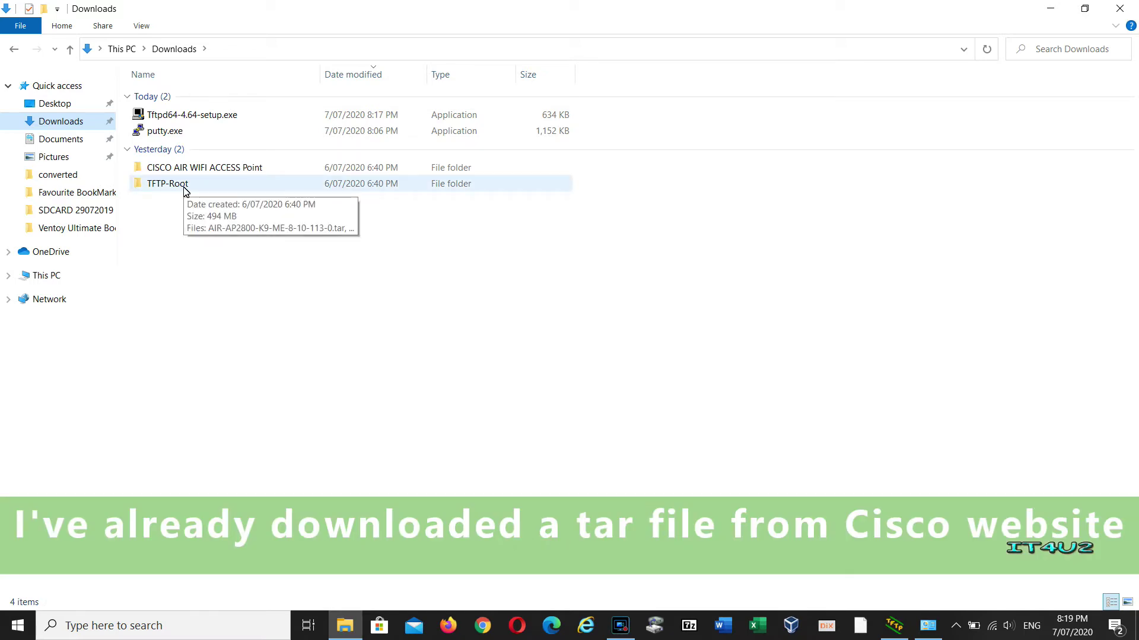
{"action": "double_click", "coordinate": [185, 187]}
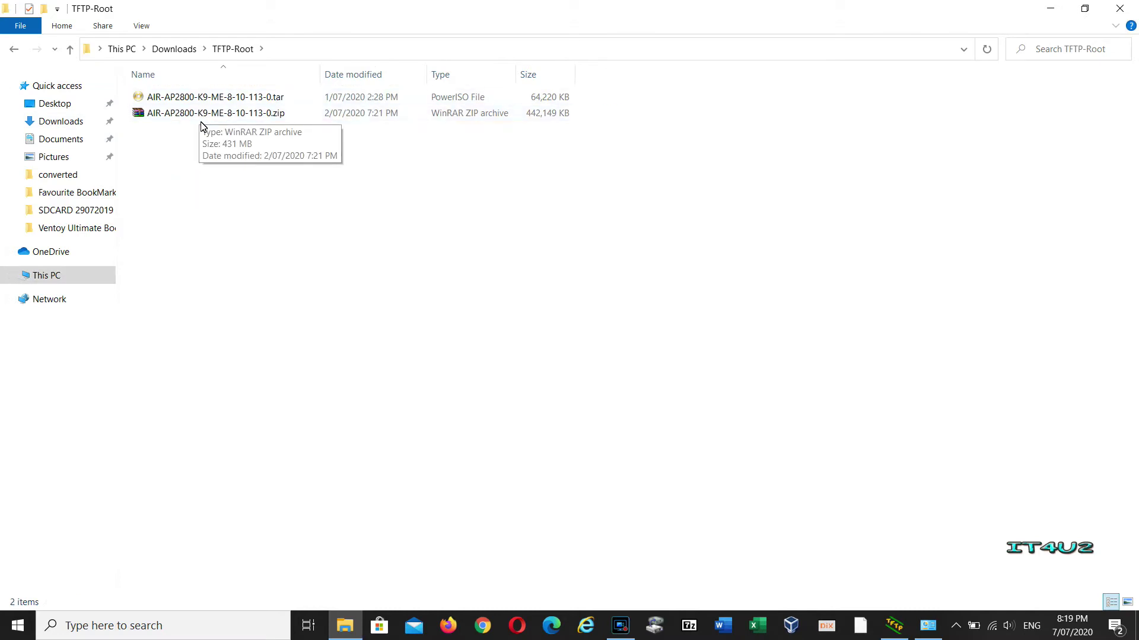
Inspect the AIR-AP2800 tar file's context menu without acting, then restore the window size.
{"action": "left_click", "coordinate": [205, 97]}
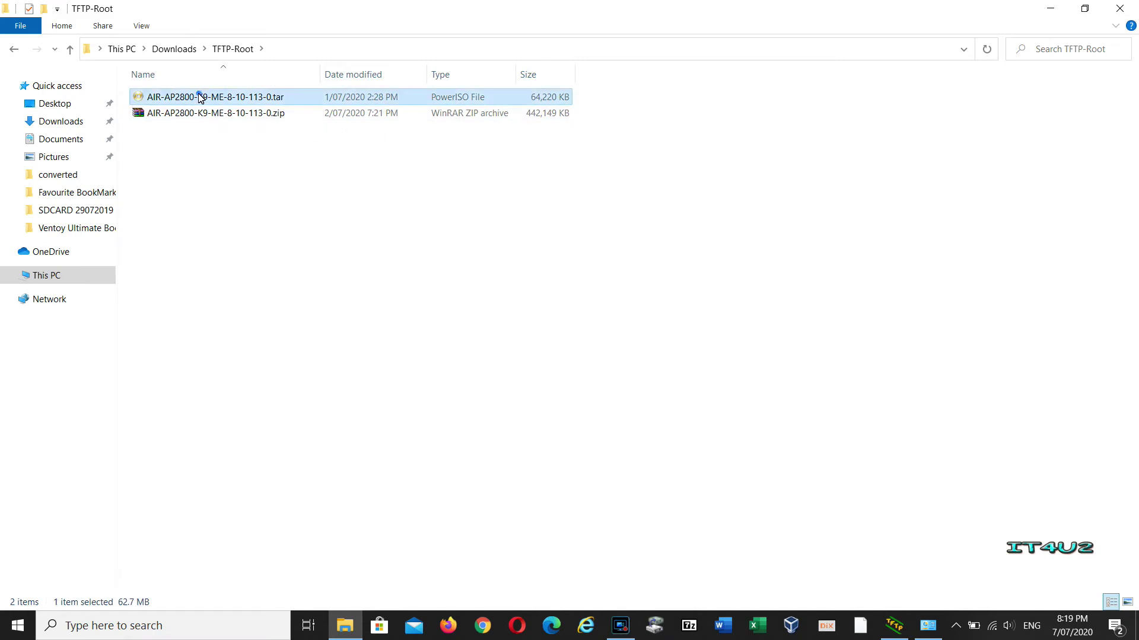
{"action": "right_click", "coordinate": [199, 95]}
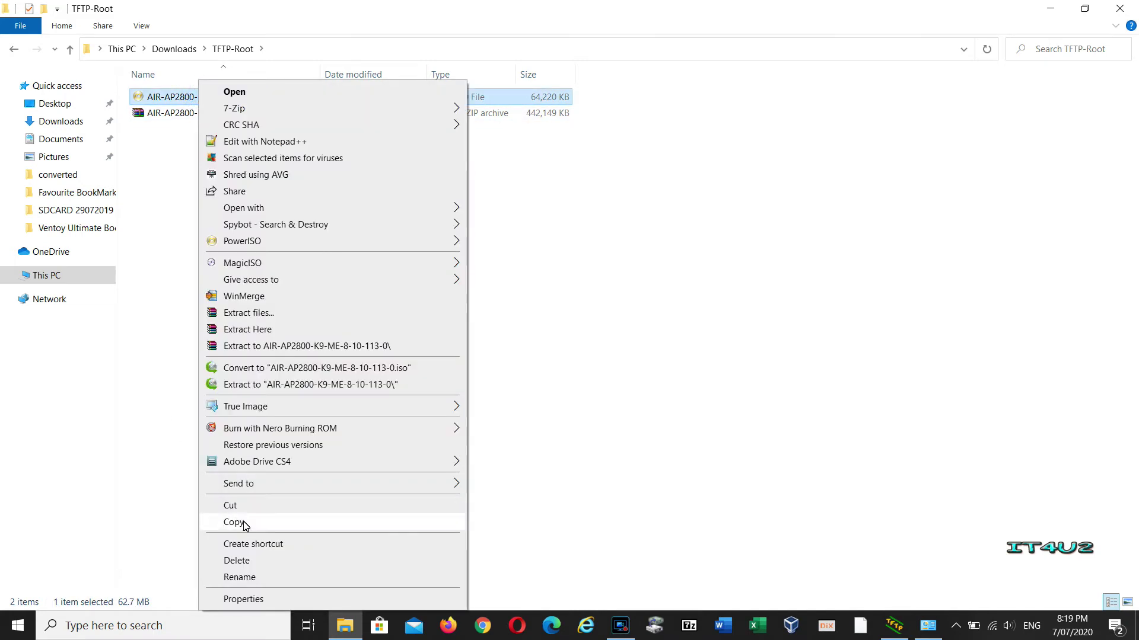
{"action": "left_click", "coordinate": [730, 402]}
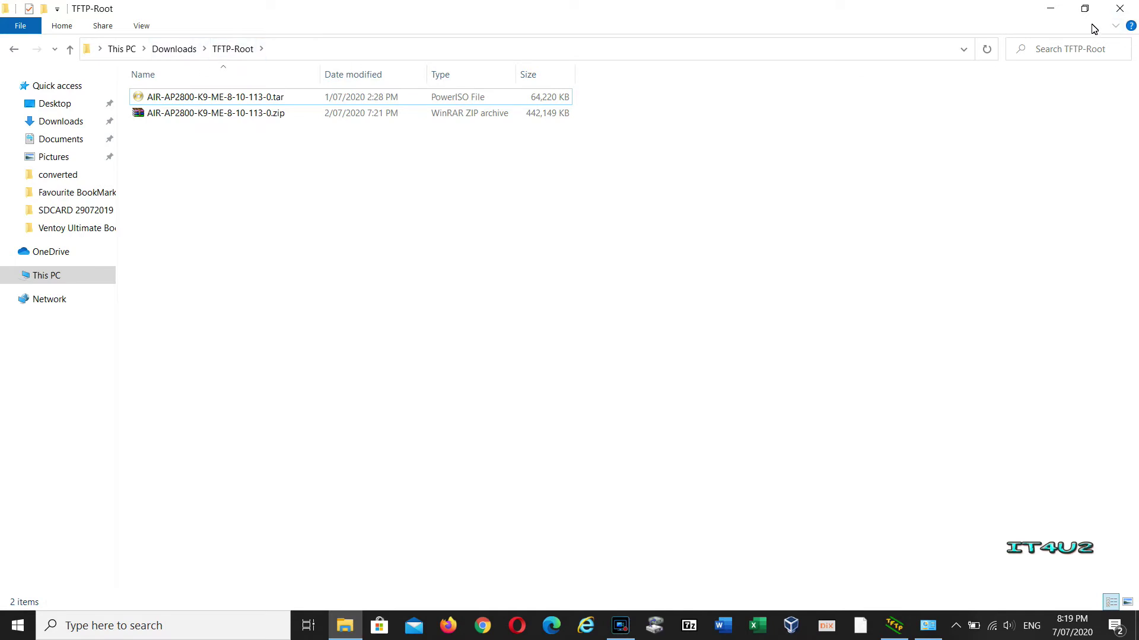
{"action": "left_click", "coordinate": [1084, 9]}
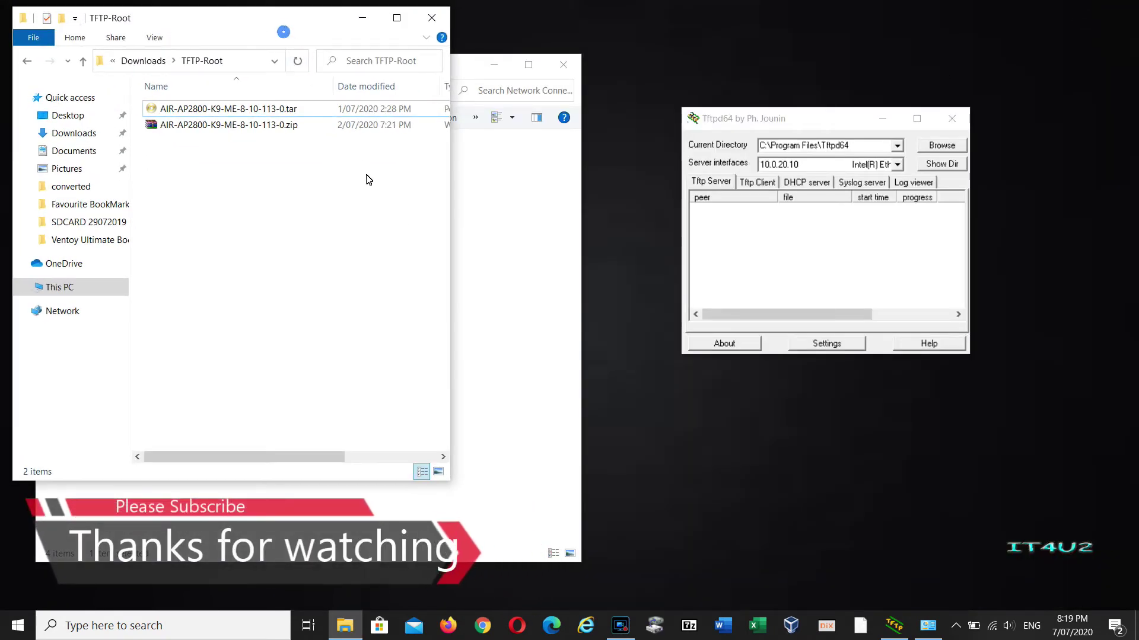
In Tftpd64's global settings, disable the Syslog and DHCP servers.
{"action": "left_click_drag", "start_coordinate": [314, 18], "coordinate": [486, 179]}
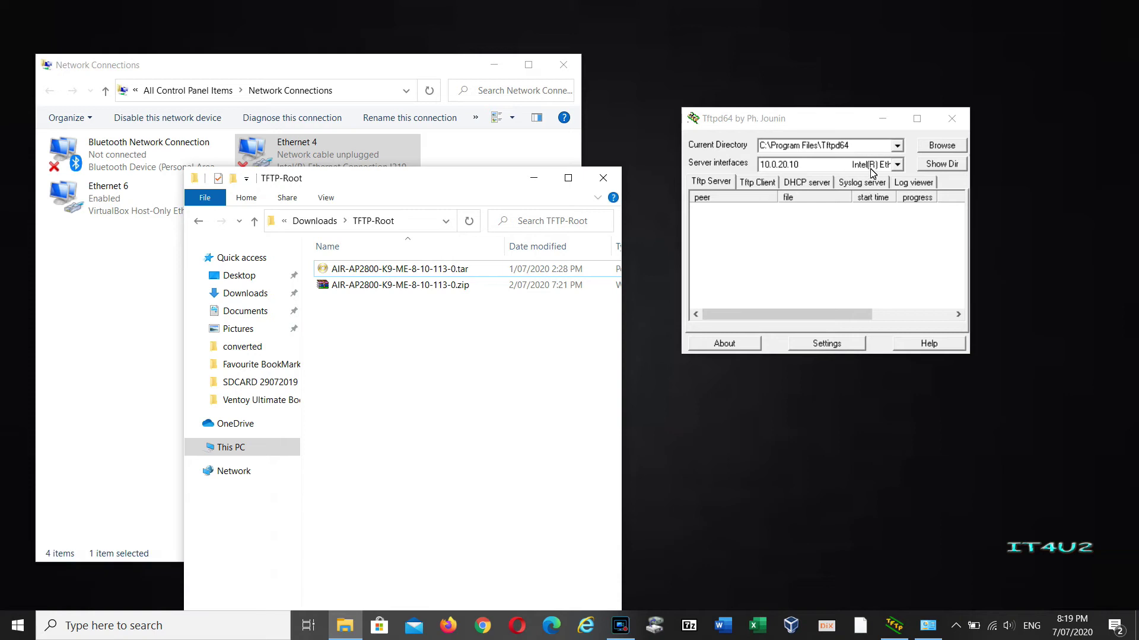
{"action": "left_click", "coordinate": [811, 348]}
{"action": "left_click", "coordinate": [710, 64]}
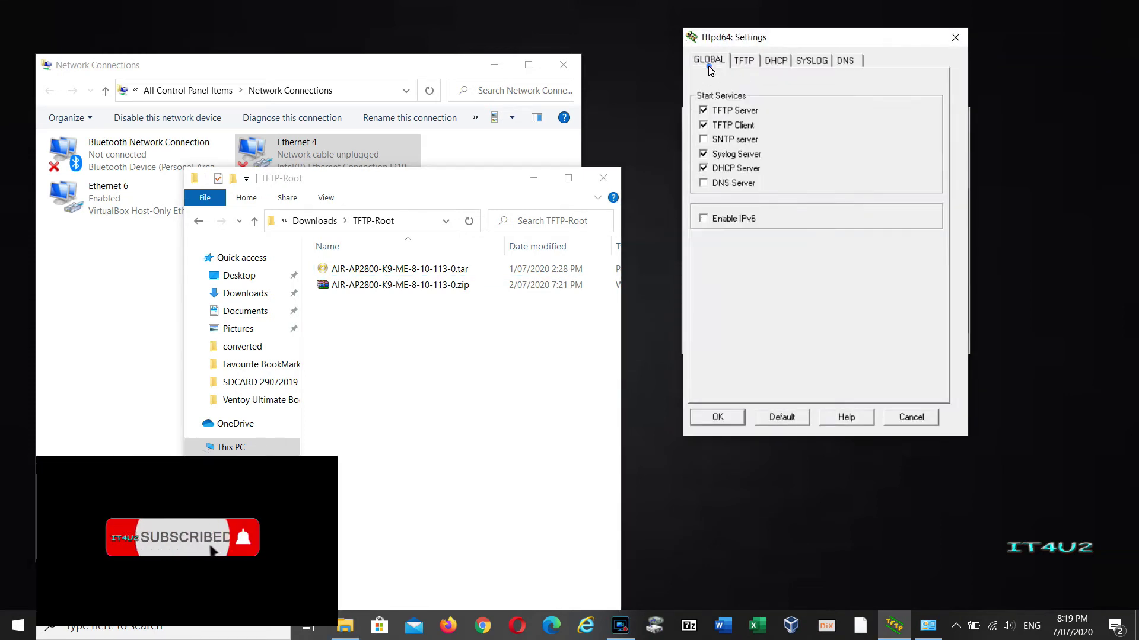
{"action": "left_click", "coordinate": [725, 168]}
{"action": "left_click", "coordinate": [724, 154]}
Set the TFTP base directory to the TFTP-Root path, security to None, and bind to 10.0.20.10.
{"action": "left_click", "coordinate": [744, 61]}
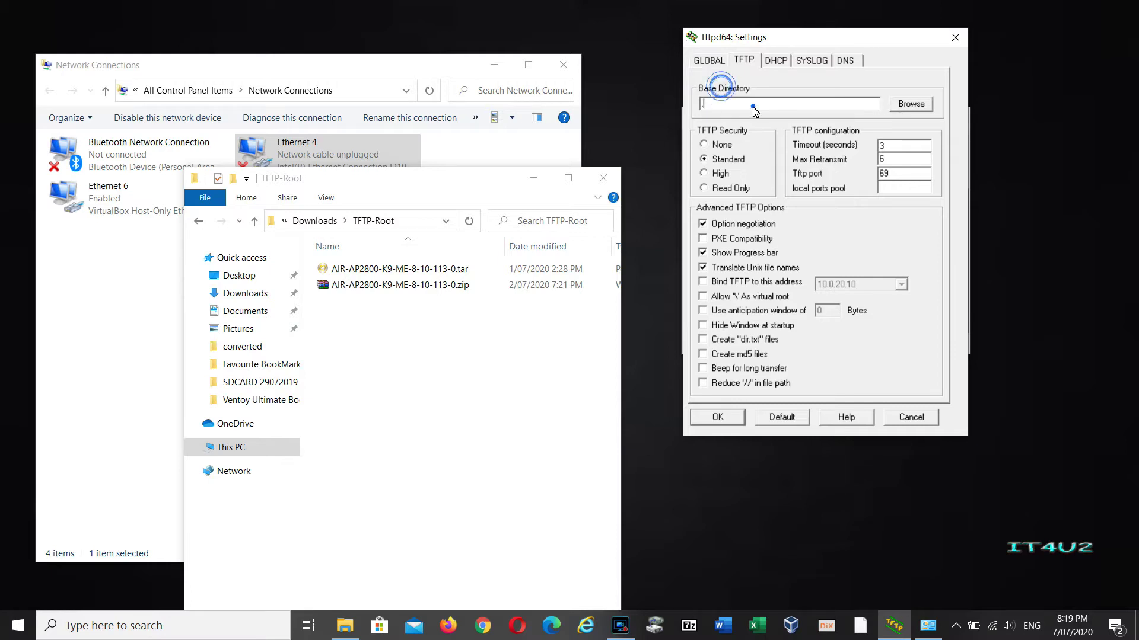
{"action": "left_click", "coordinate": [434, 221]}
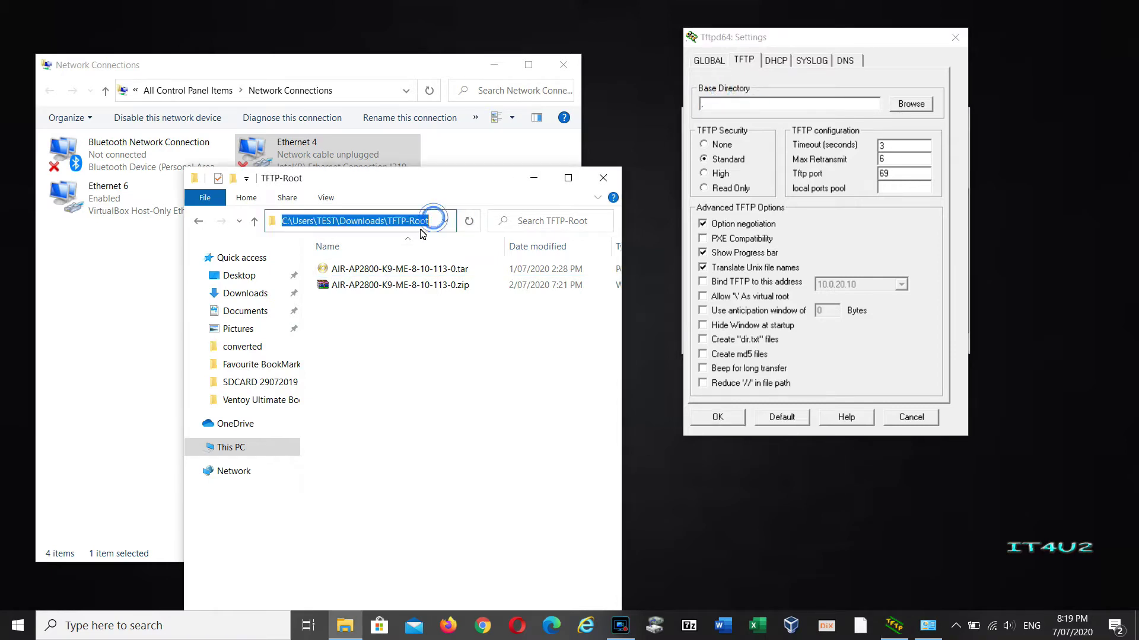
{"action": "key", "text": "ctrl+c"}
{"action": "left_click", "coordinate": [784, 104]}
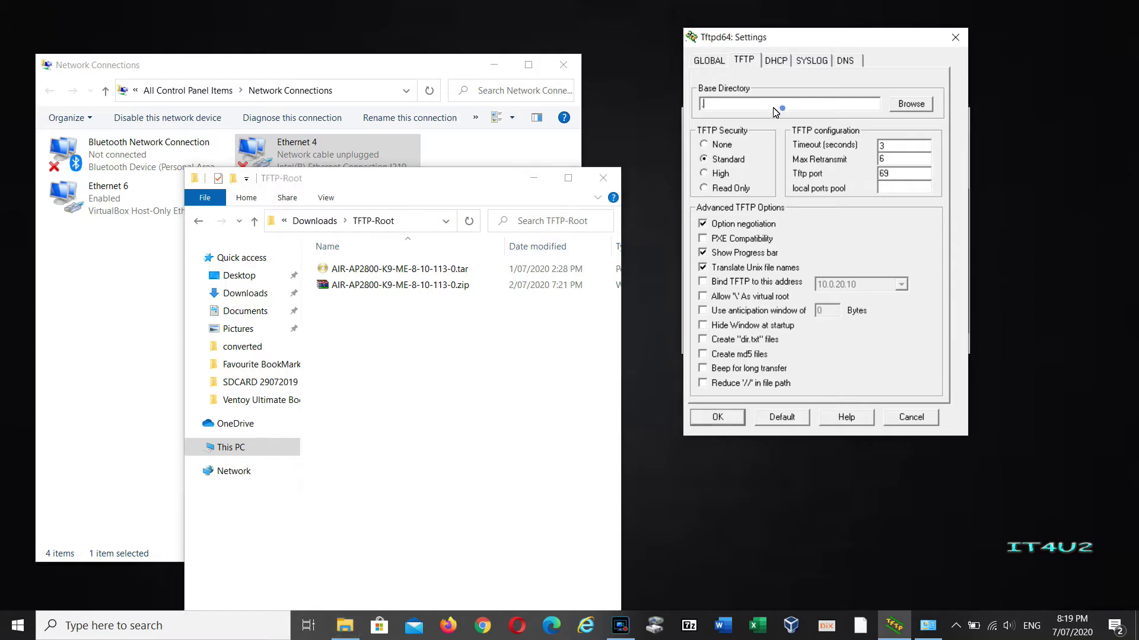
{"action": "key", "text": "ctrl+v"}
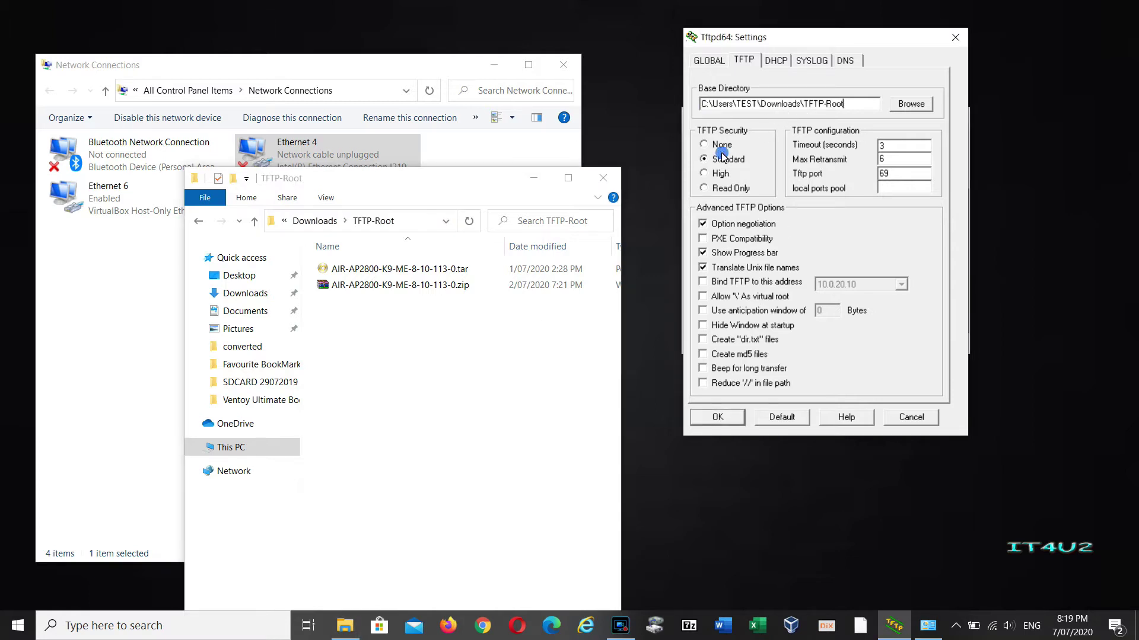
{"action": "left_click", "coordinate": [718, 147]}
{"action": "left_click", "coordinate": [718, 285]}
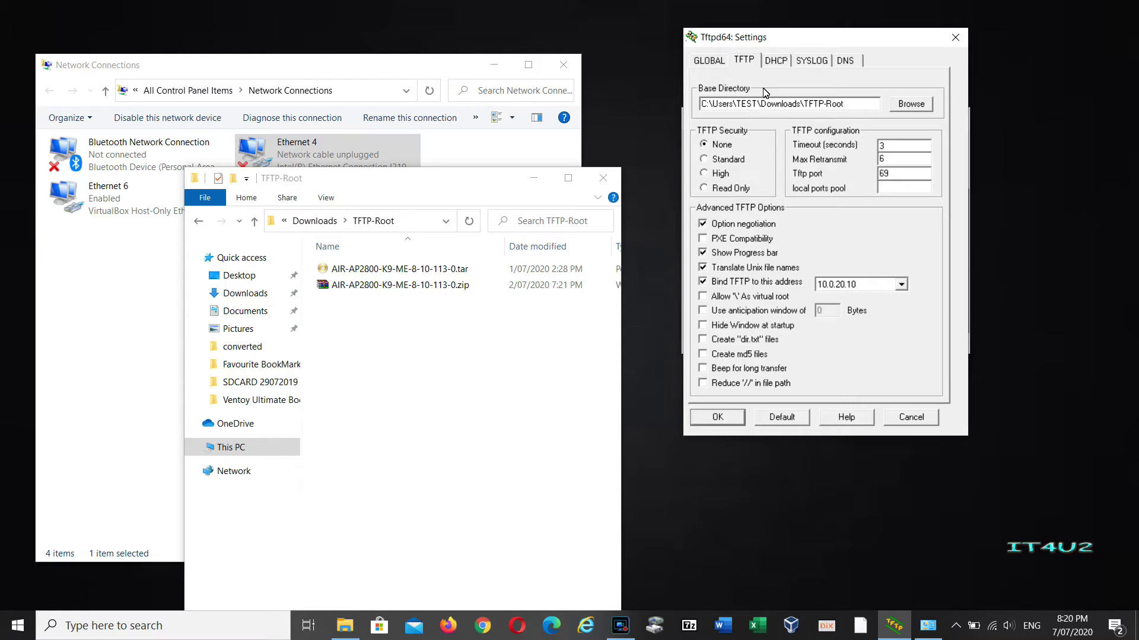
Save the Tftpd64 settings and acknowledge the restart notice.
{"action": "left_click", "coordinate": [776, 61]}
{"action": "left_click", "coordinate": [716, 61]}
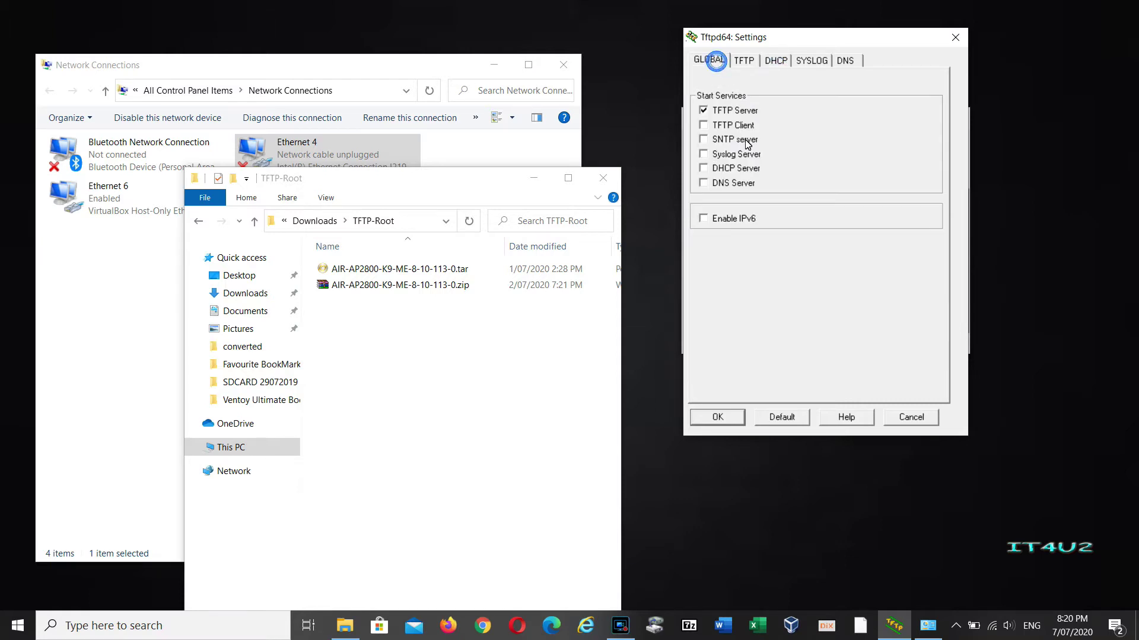
{"action": "left_click", "coordinate": [717, 417]}
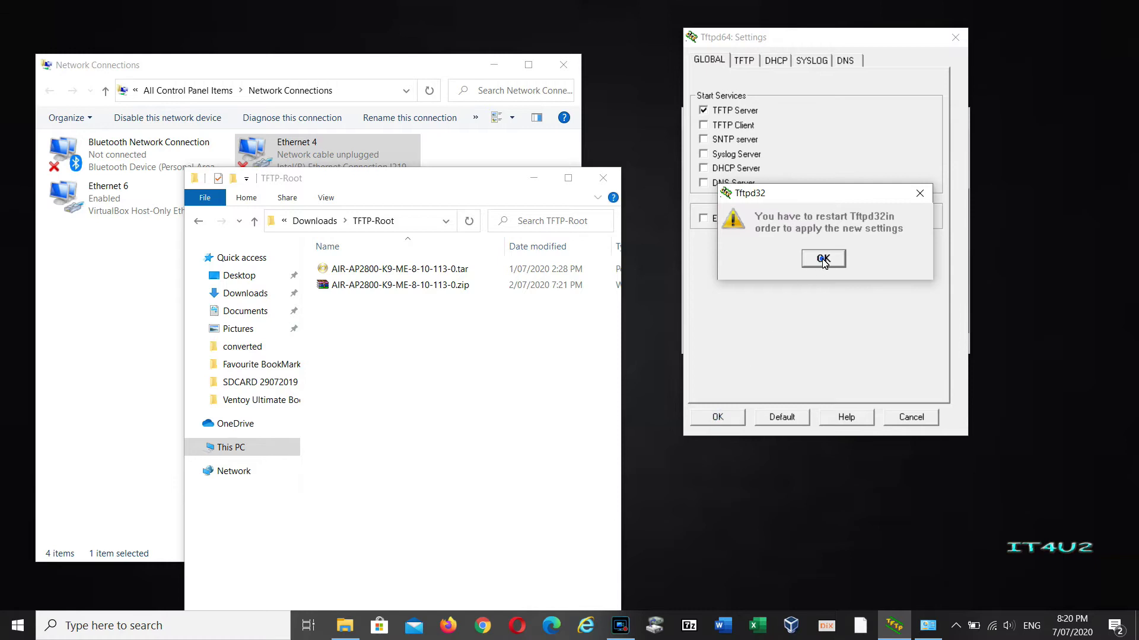
{"action": "left_click", "coordinate": [823, 258]}
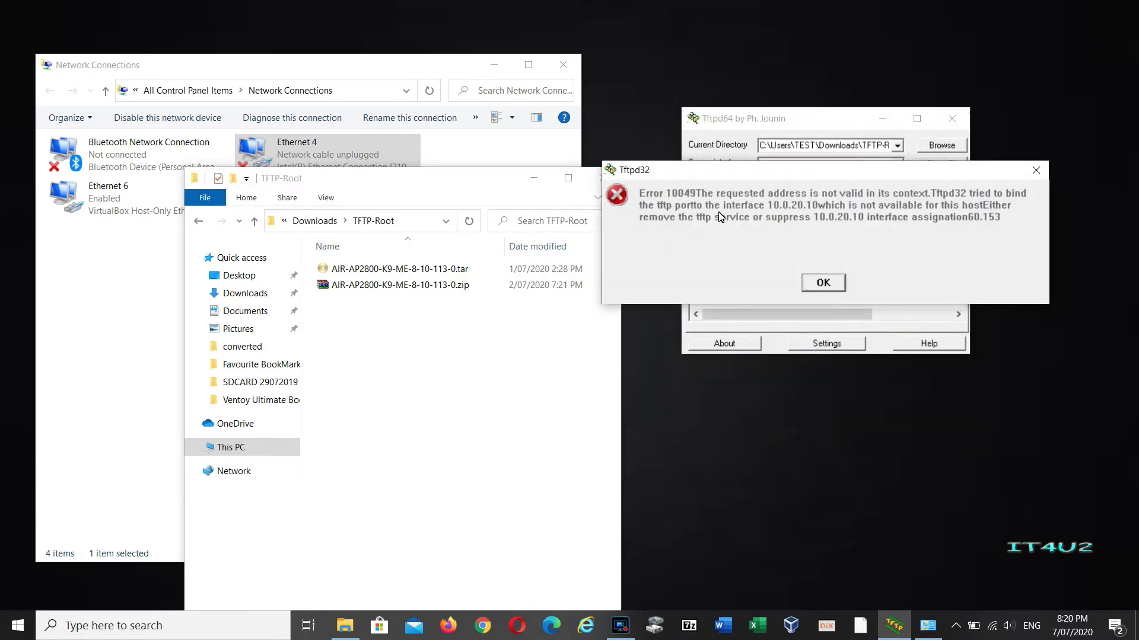
Dismiss the address error and bind DHCP to 10.0.20.10 in Tftpd64's settings.
{"action": "left_click", "coordinate": [823, 282]}
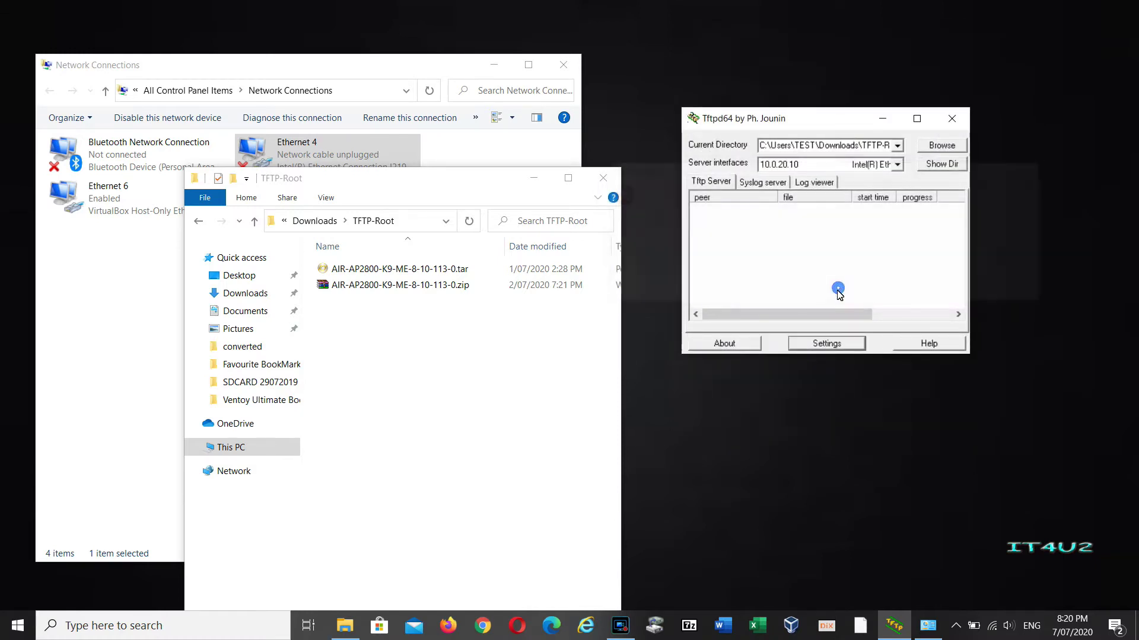
{"action": "left_click", "coordinate": [835, 344]}
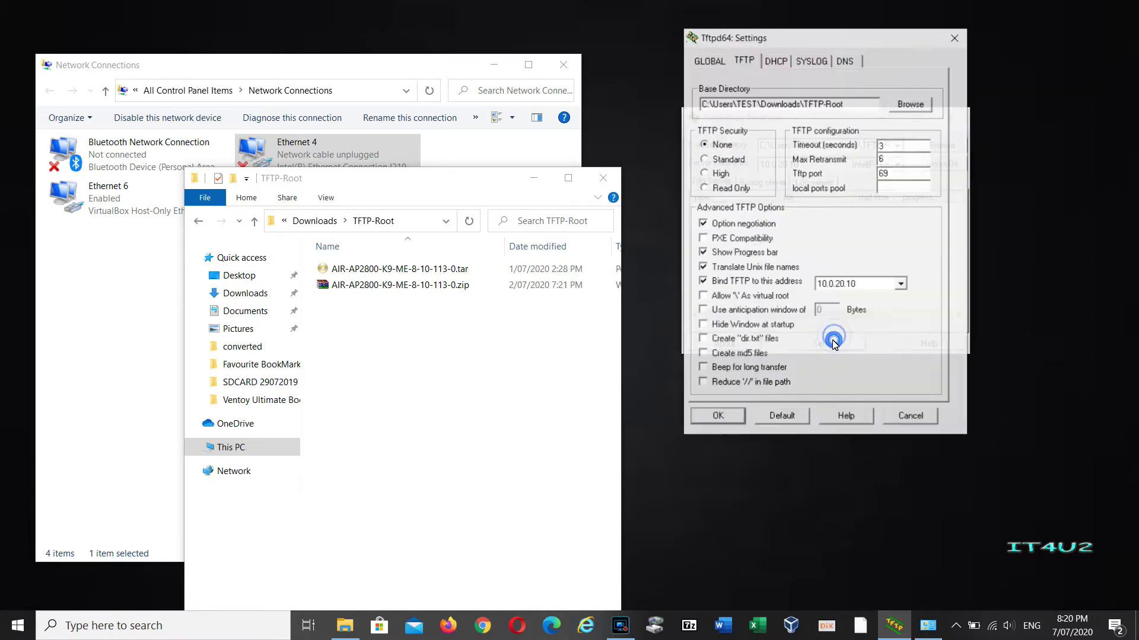
{"action": "left_click", "coordinate": [789, 60]}
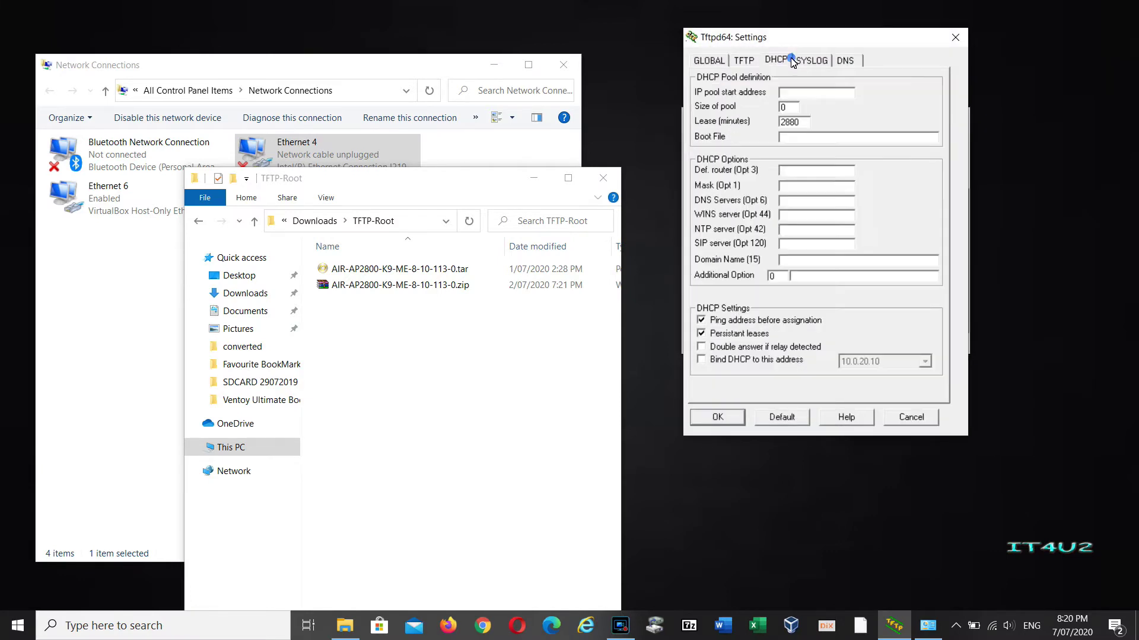
{"action": "left_click", "coordinate": [746, 360]}
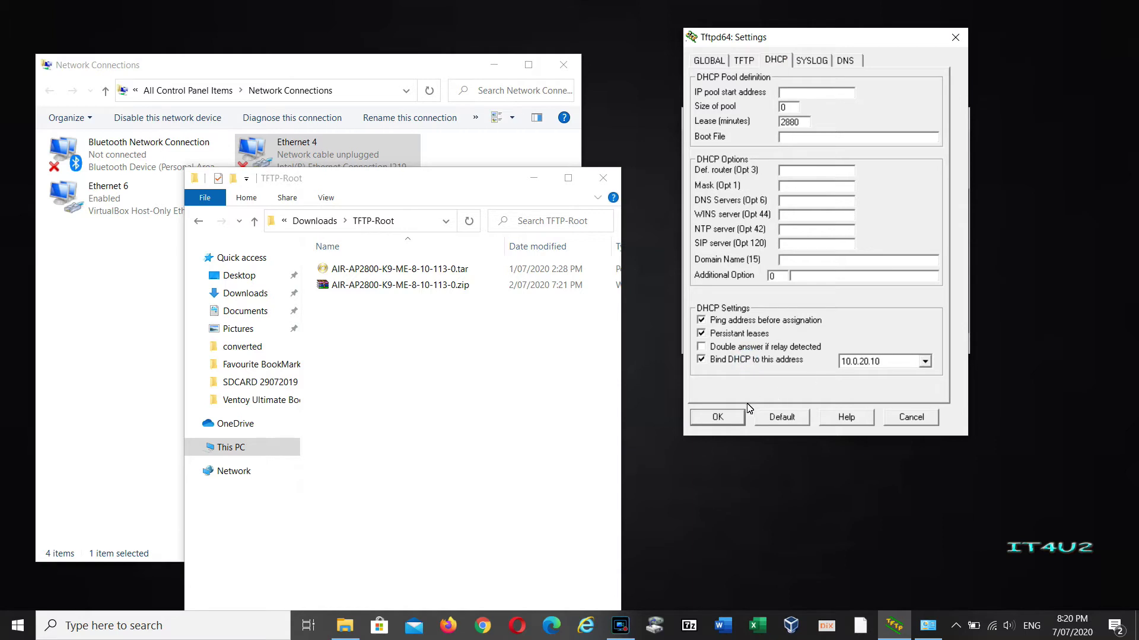
{"action": "left_click", "coordinate": [718, 417]}
Restart Tftpd64 from the Start menu, then enlarge it and place it upper right.
{"action": "left_click", "coordinate": [950, 122]}
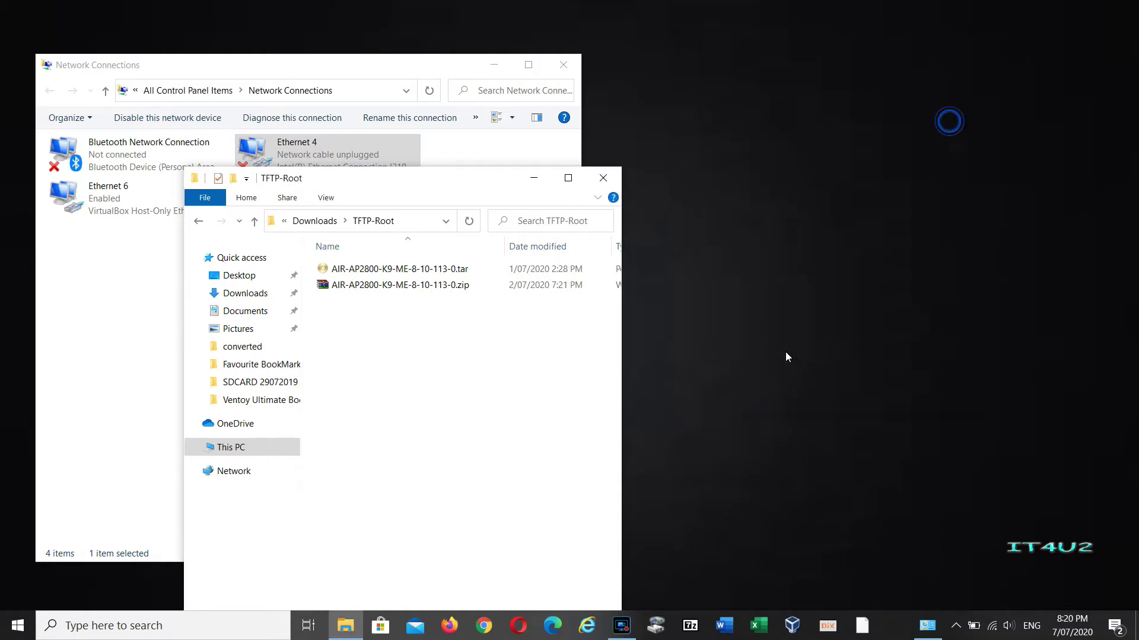
{"action": "left_click", "coordinate": [17, 625]}
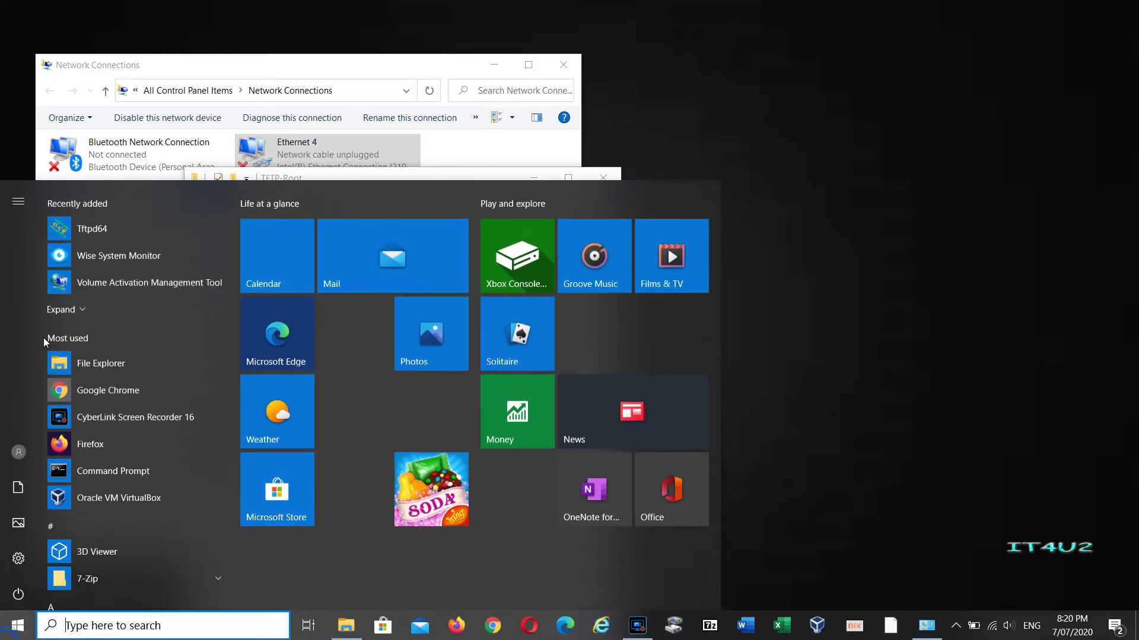
{"action": "left_click", "coordinate": [93, 230]}
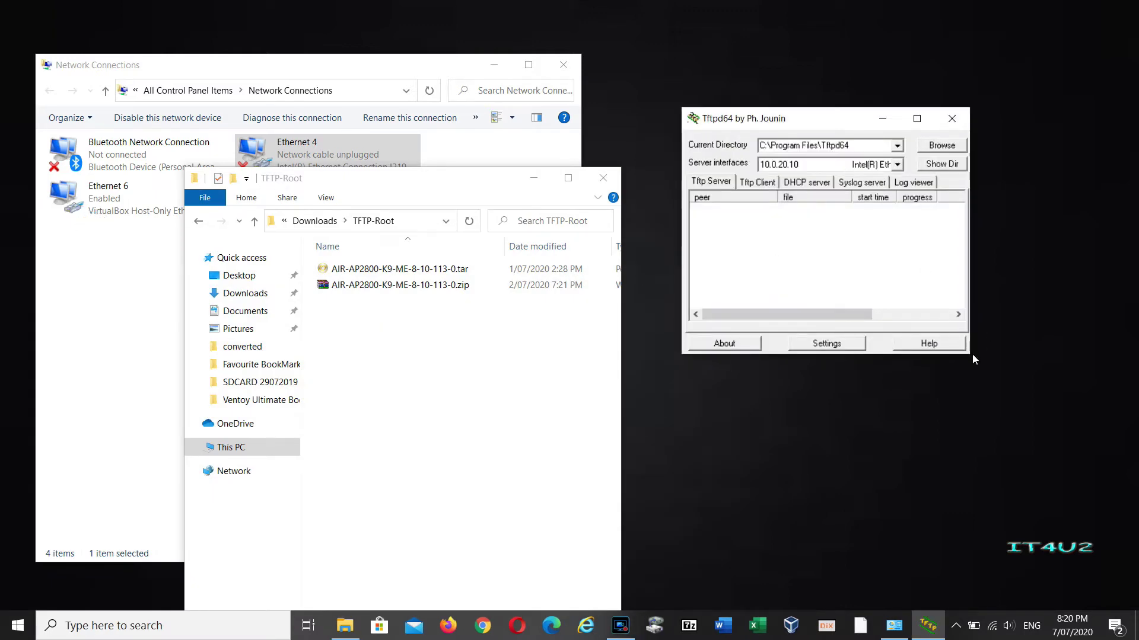
{"action": "left_click_drag", "start_coordinate": [970, 357], "coordinate": [1014, 380]}
{"action": "left_click_drag", "start_coordinate": [899, 116], "coordinate": [1003, 29]}
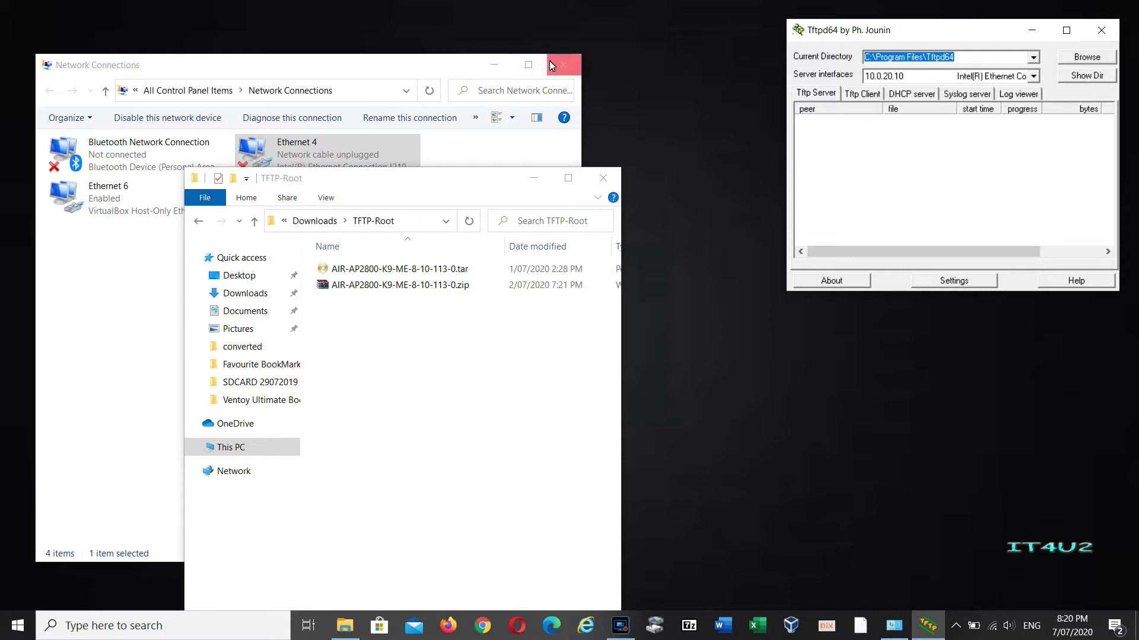
Navigate File Explorer through This PC to the Downloads folder.
{"action": "left_click", "coordinate": [287, 221]}
{"action": "left_click", "coordinate": [344, 221]}
{"action": "left_click", "coordinate": [386, 296]}
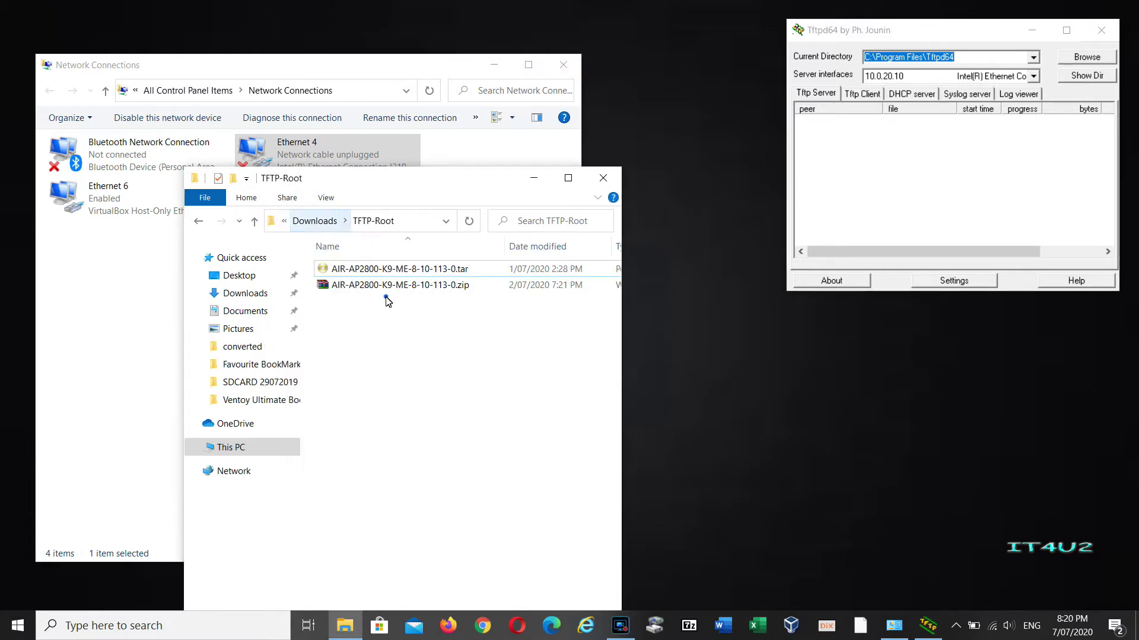
{"action": "left_click", "coordinate": [286, 222]}
{"action": "left_click", "coordinate": [315, 308]}
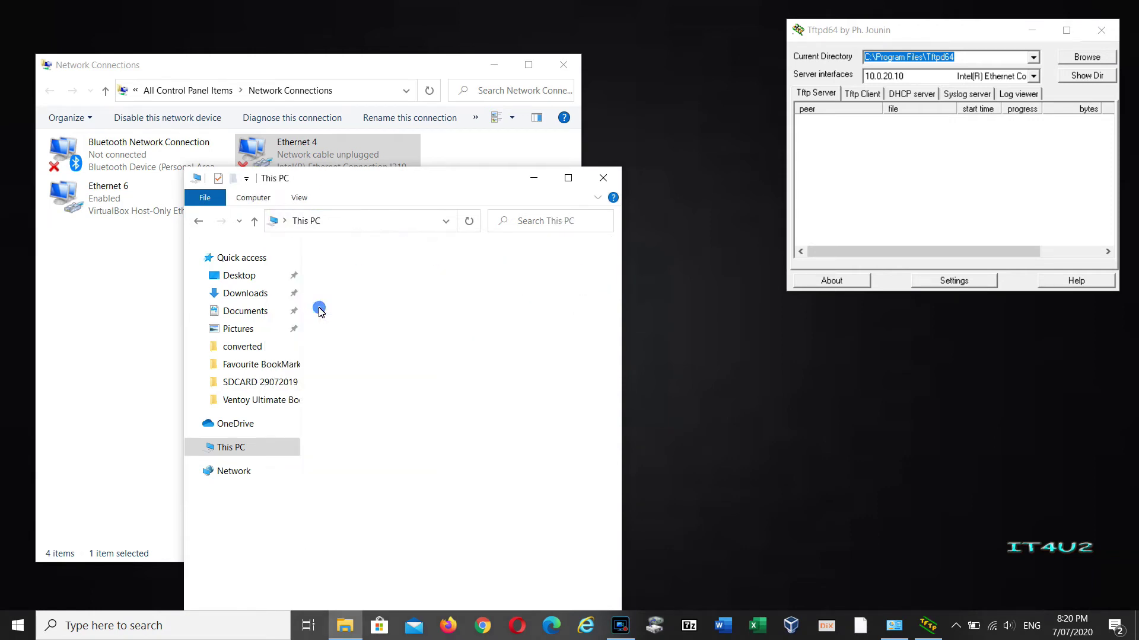
{"action": "left_click", "coordinate": [245, 292]}
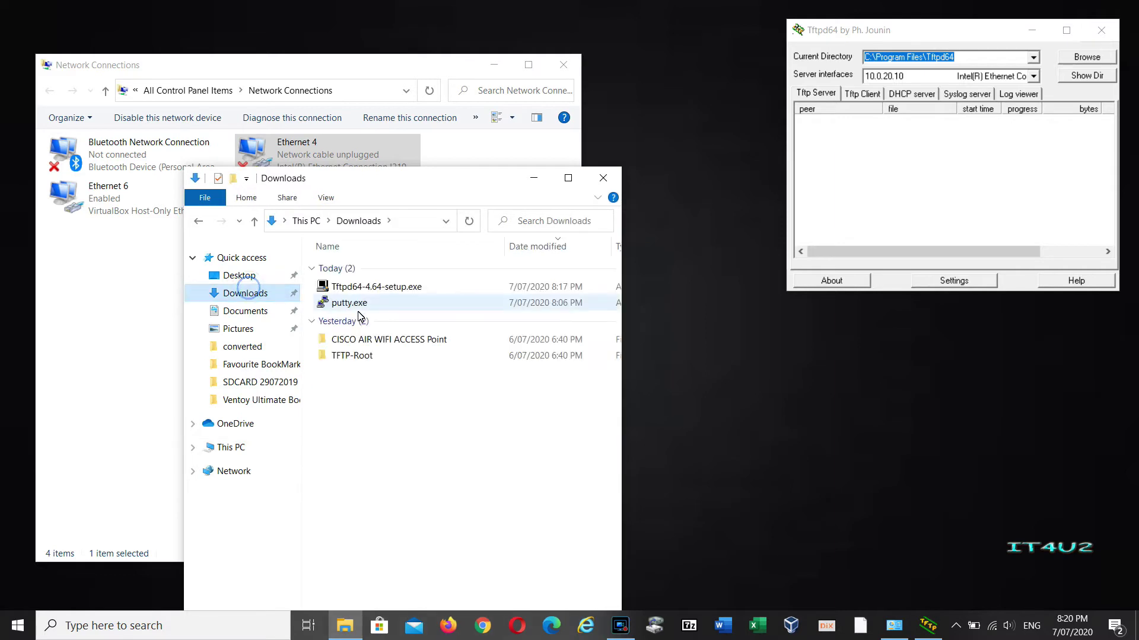
Run putty.exe, try a Serial connection on COM1 at 9600, and dismiss the port error.
{"action": "double_click", "coordinate": [358, 306]}
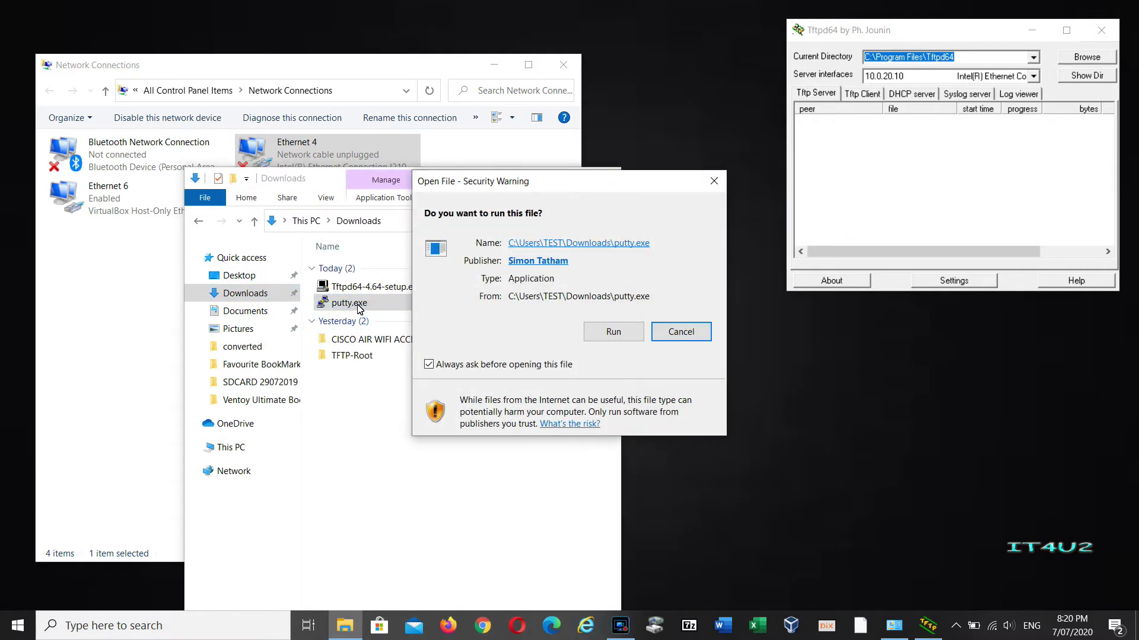
{"action": "left_click", "coordinate": [596, 332]}
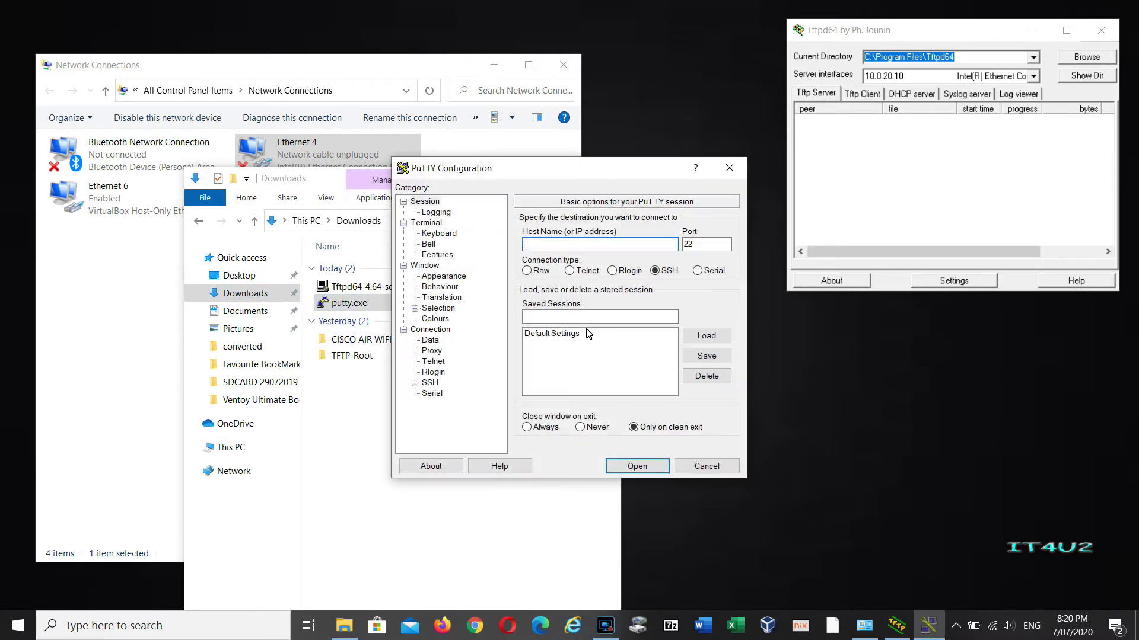
{"action": "left_click", "coordinate": [698, 271]}
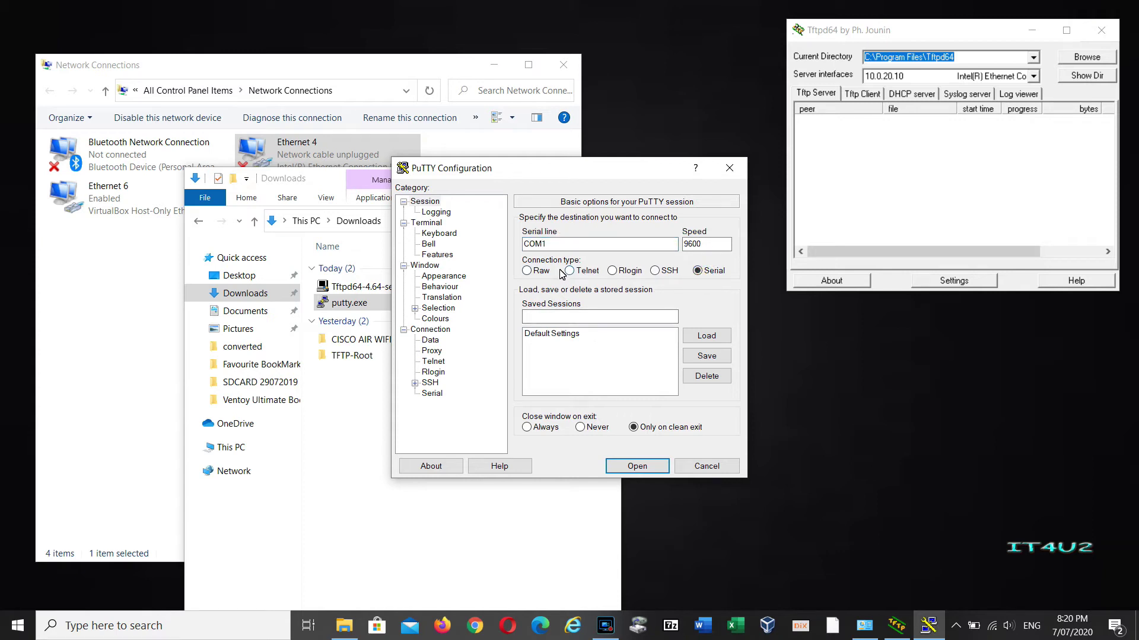
{"action": "left_click", "coordinate": [636, 466]}
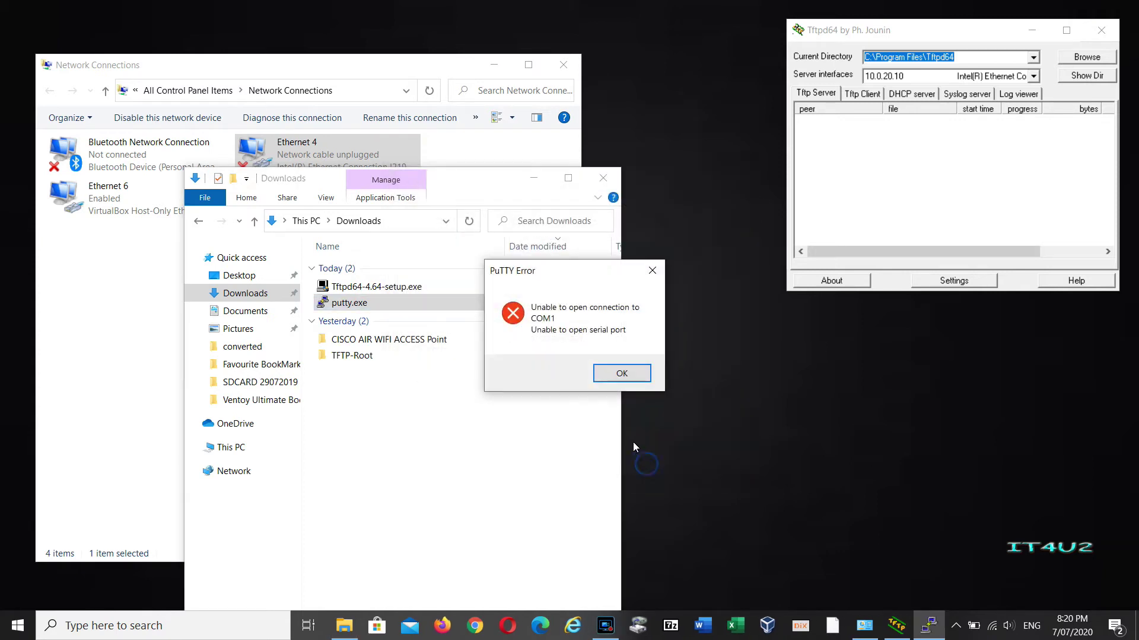
{"action": "left_click", "coordinate": [621, 374]}
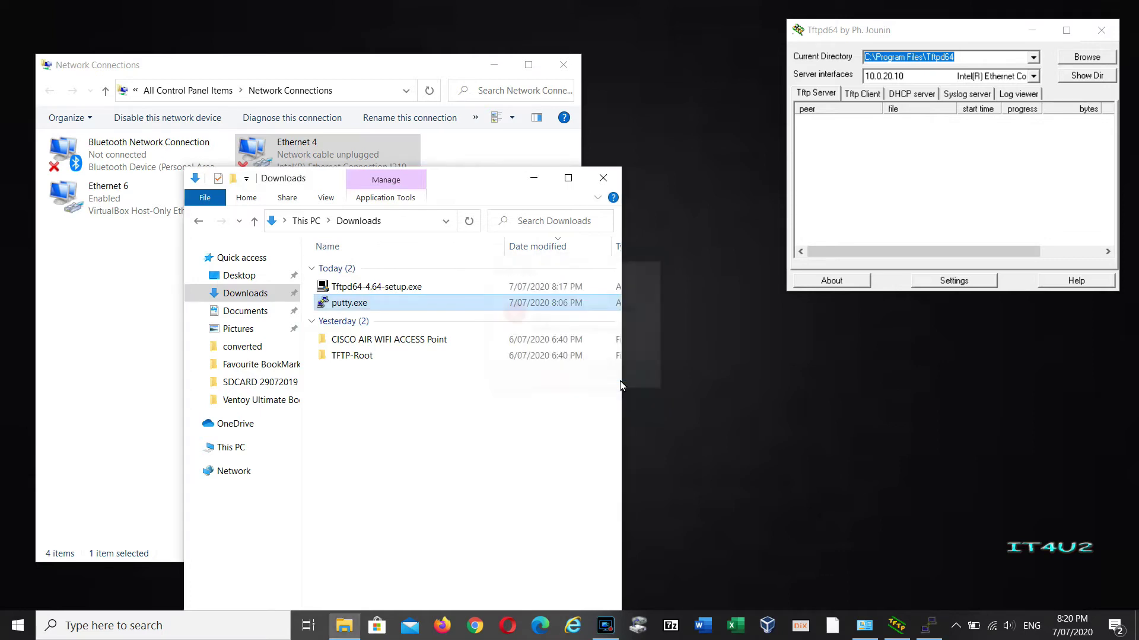
In Device Manager, confirm under Ports (COM & LPT) that the Prolific USB-to-Serial adapter is COM3, then close it.
{"action": "right_click", "coordinate": [17, 626]}
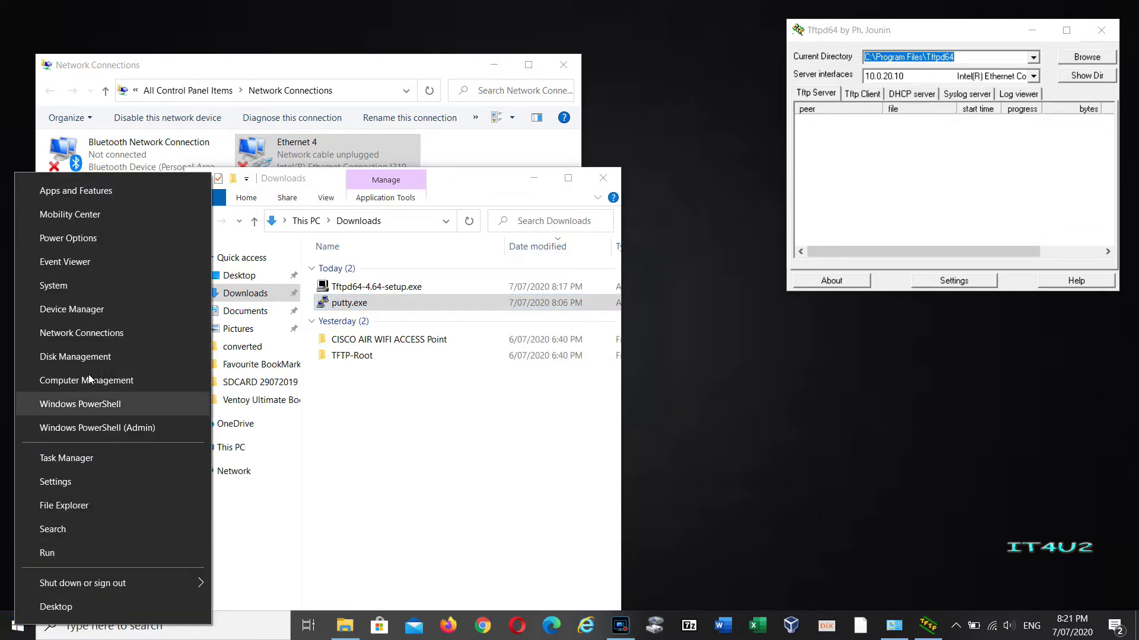
{"action": "left_click", "coordinate": [86, 317]}
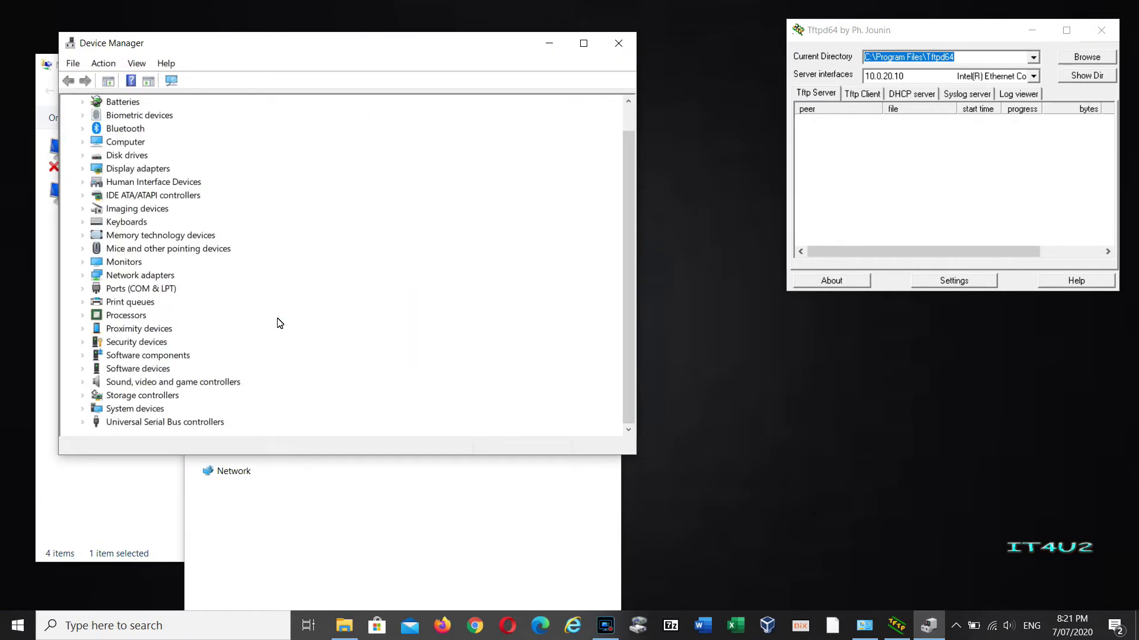
{"action": "key", "text": "Right"}
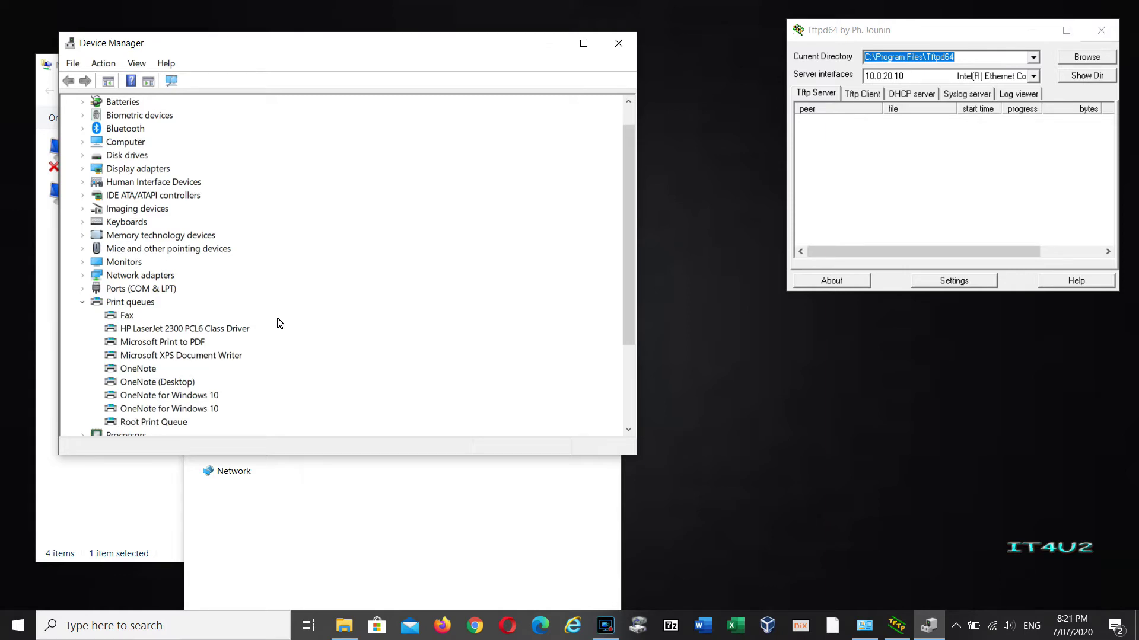
{"action": "key", "text": "Up"}
{"action": "key", "text": "Right"}
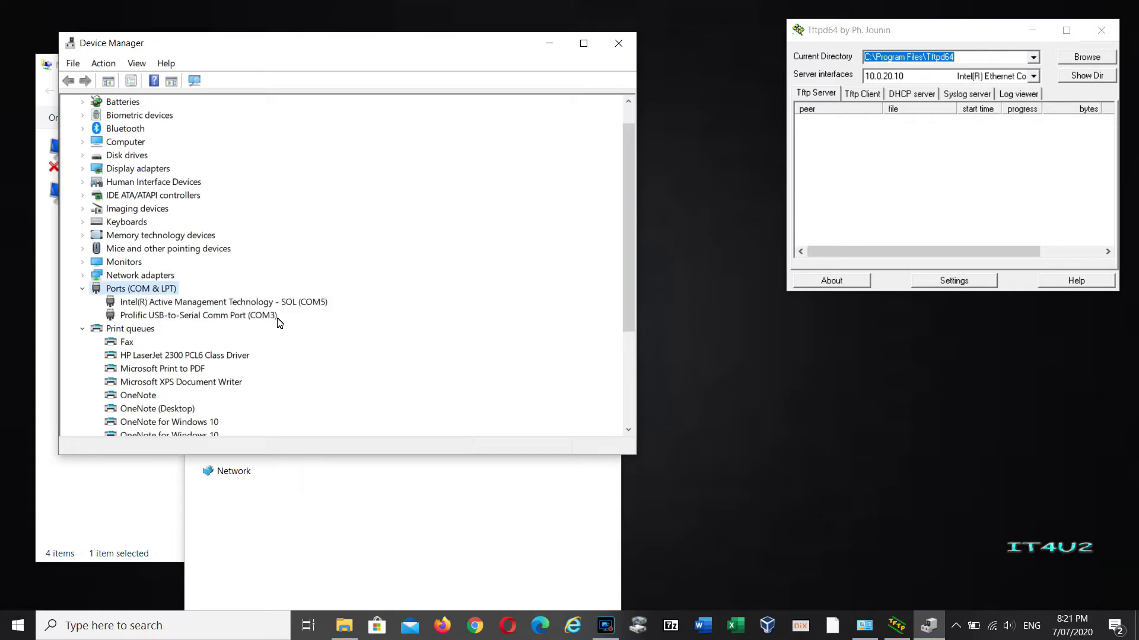
{"action": "left_click", "coordinate": [261, 316]}
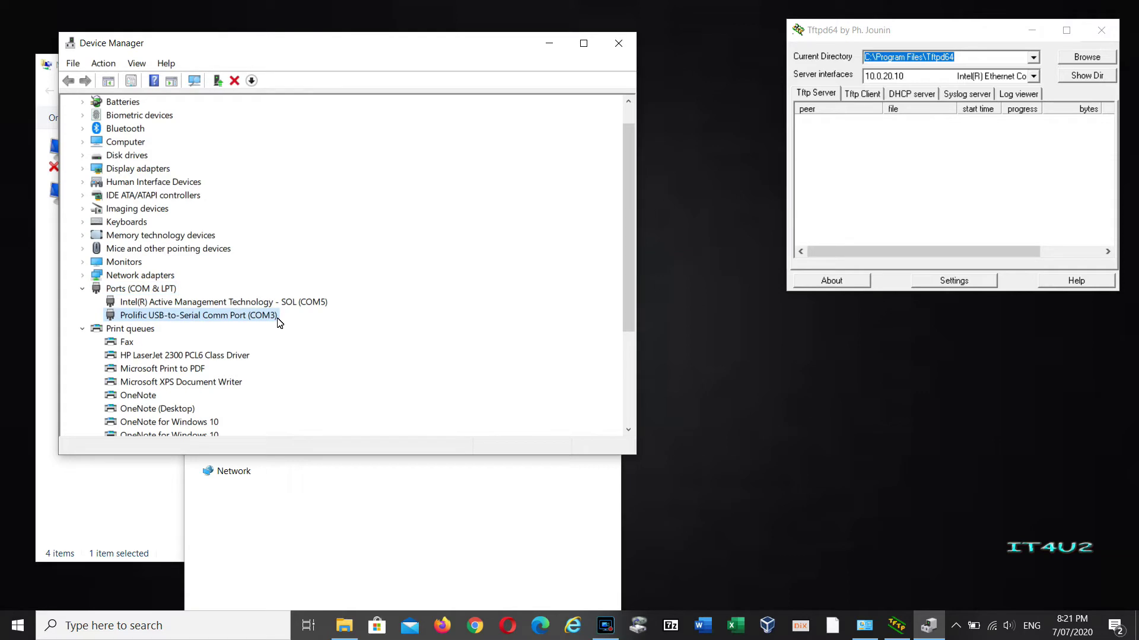
{"action": "left_click", "coordinate": [619, 43]}
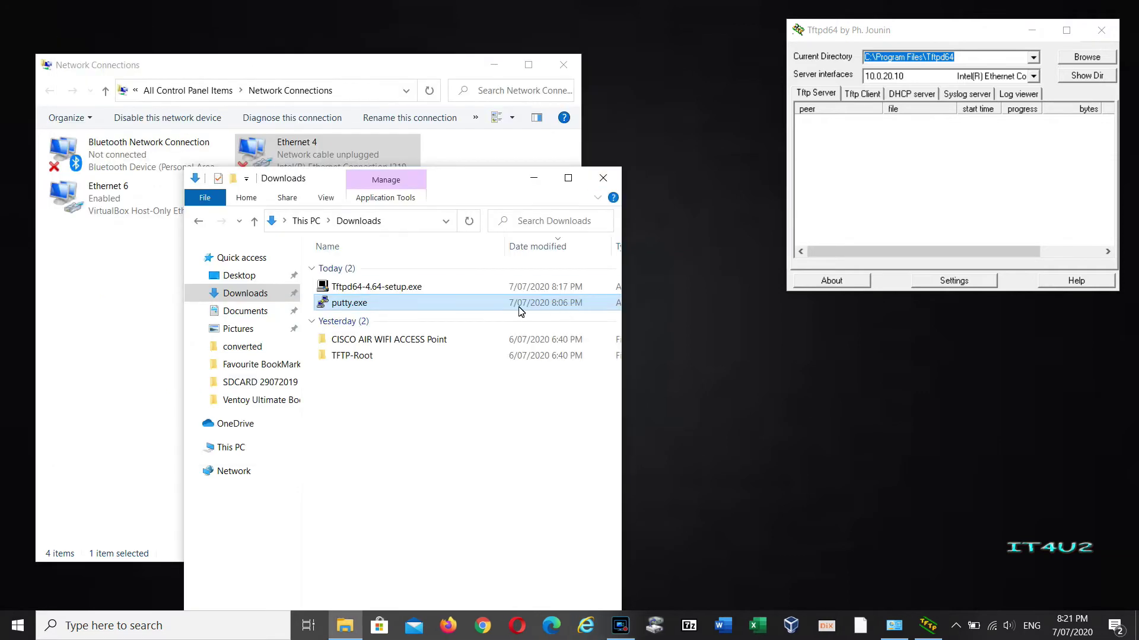
Launch putty.exe, open a Serial session on COM3 at 9600, and move Downloads to the right.
{"action": "double_click", "coordinate": [349, 304]}
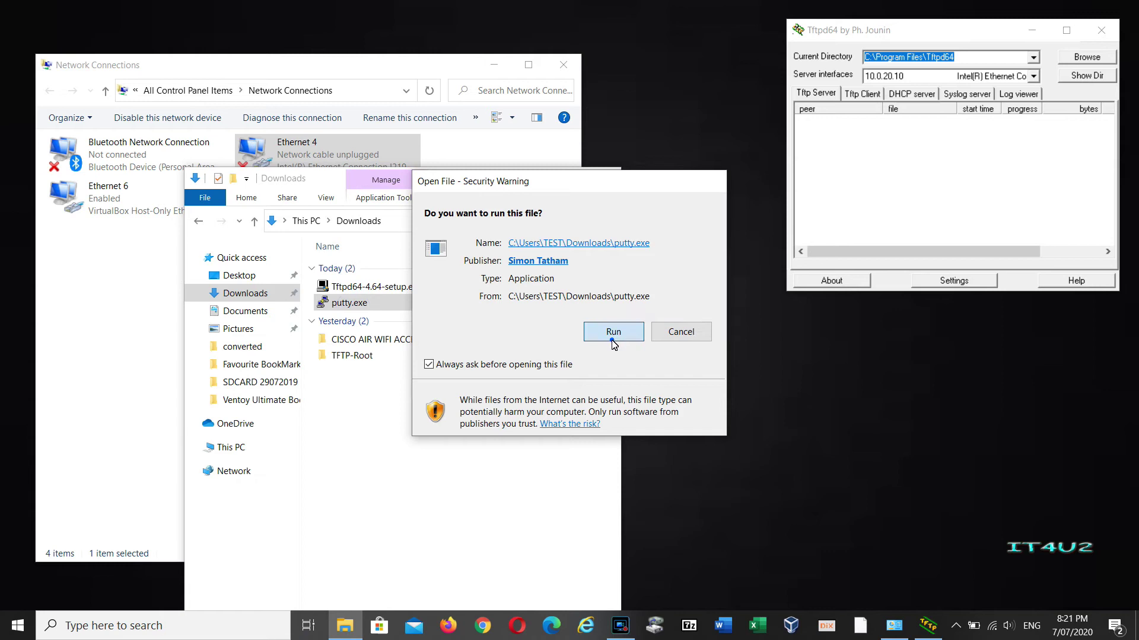
{"action": "left_click", "coordinate": [602, 337]}
{"action": "left_click", "coordinate": [697, 270]}
{"action": "left_click", "coordinate": [570, 250]}
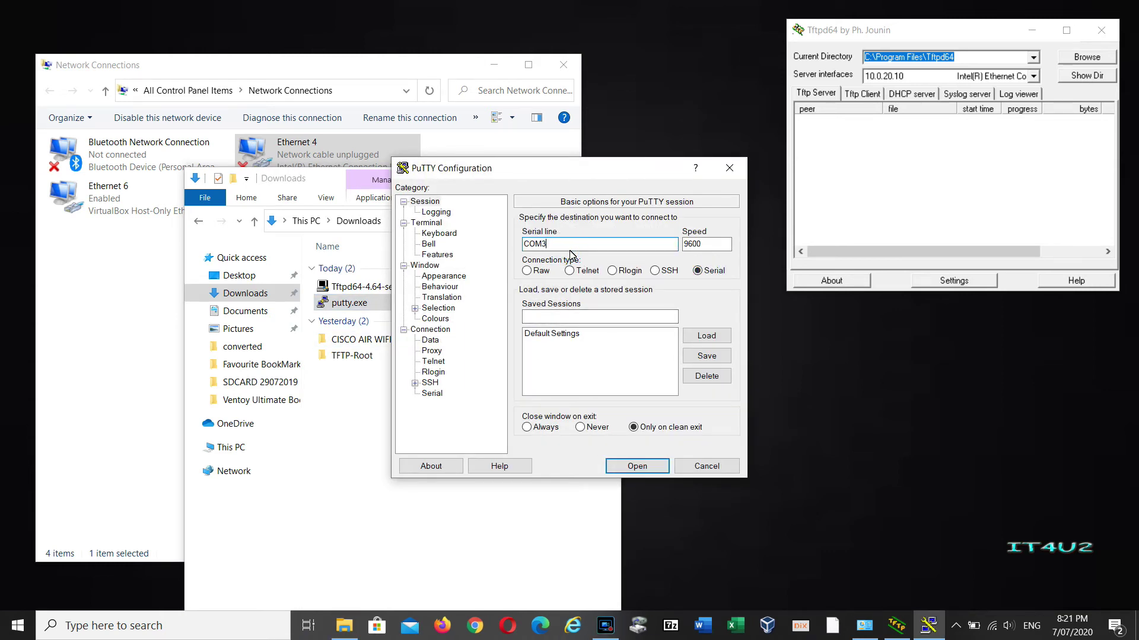
{"action": "left_click", "coordinate": [626, 468]}
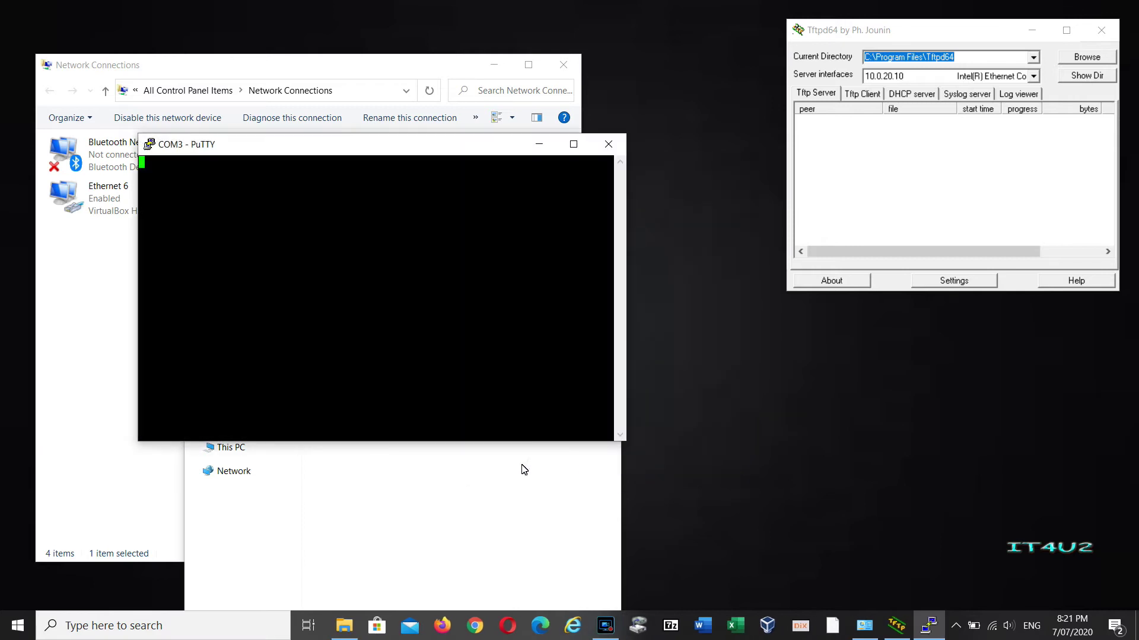
{"action": "left_click", "coordinate": [483, 554]}
{"action": "left_click_drag", "start_coordinate": [409, 180], "coordinate": [869, 196]}
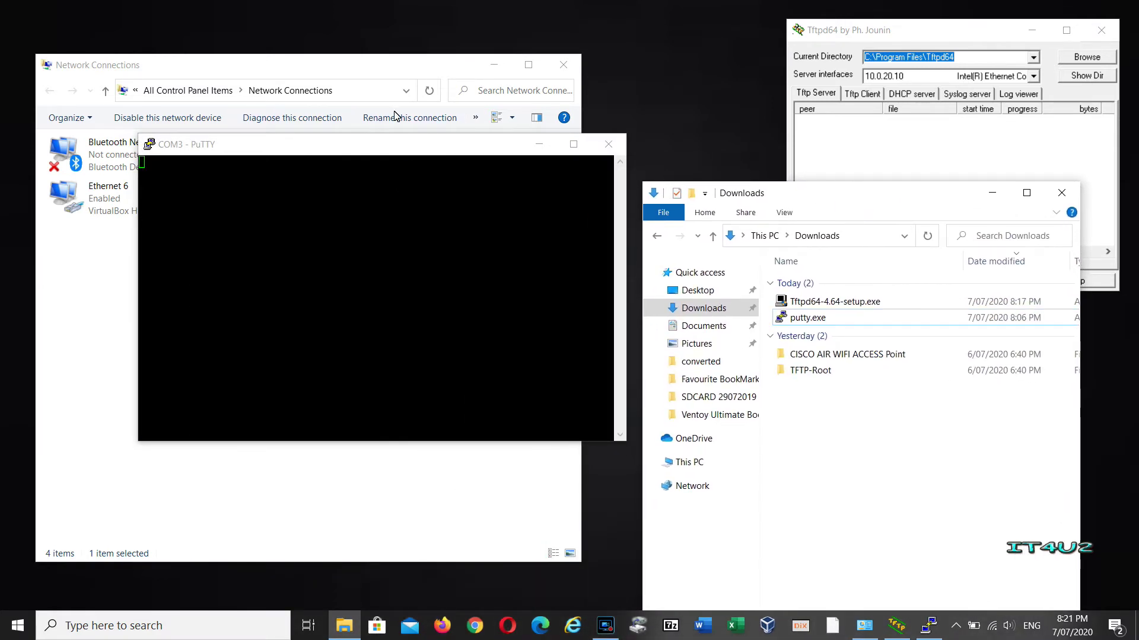
Minimize Network Connections and widen and heighten the PuTTY console while the AP2800 boots.
{"action": "left_click", "coordinate": [495, 65]}
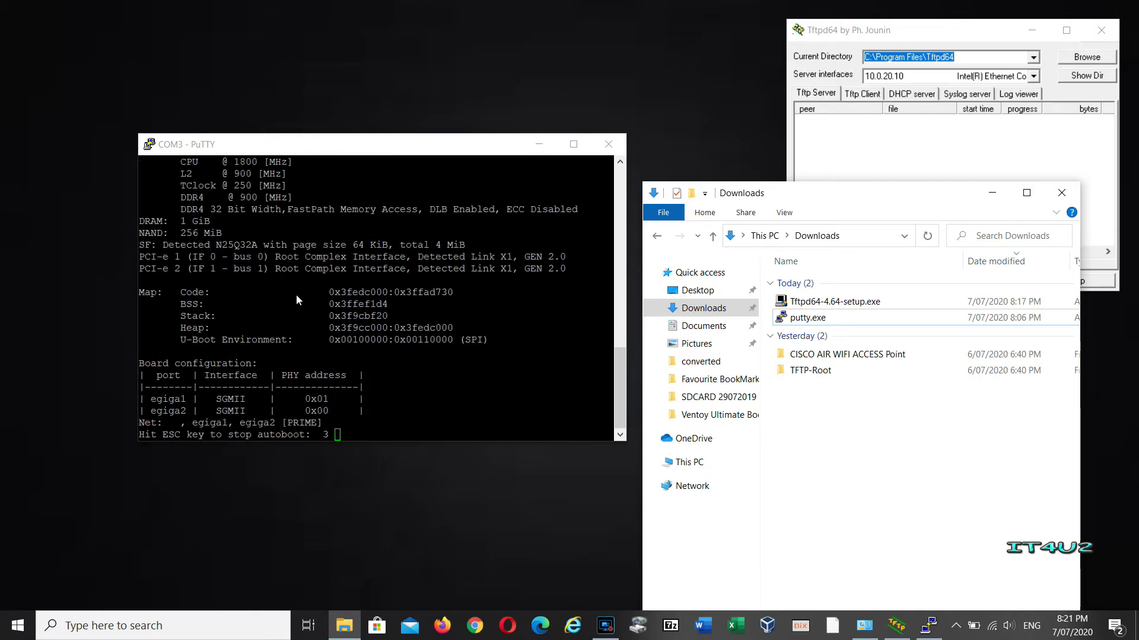
{"action": "left_click_drag", "start_coordinate": [137, 173], "coordinate": [5, 136]}
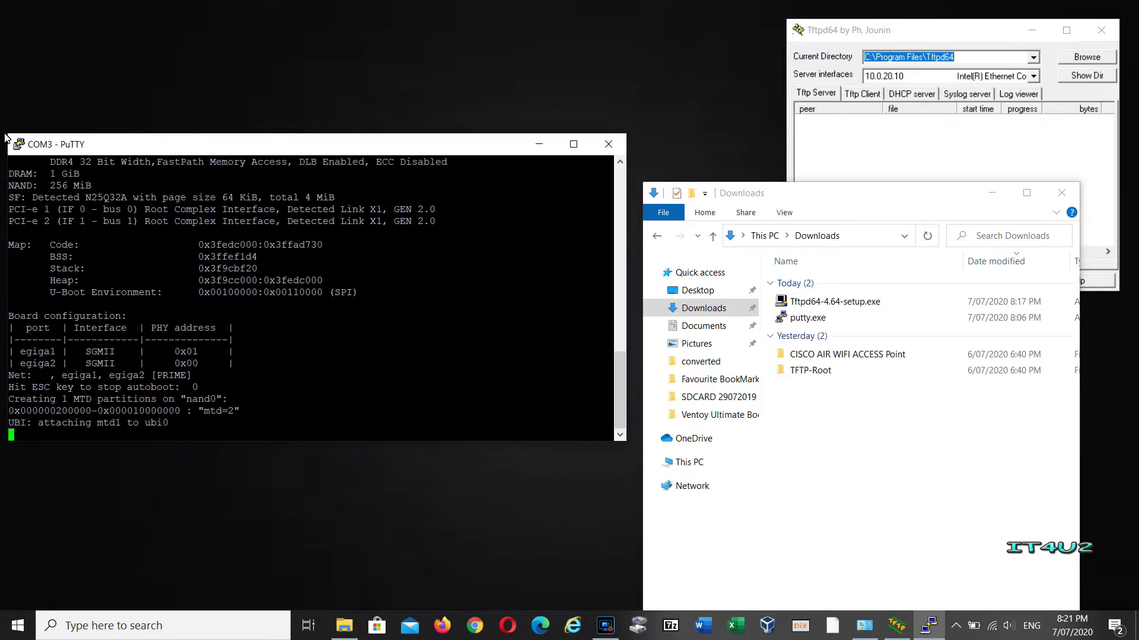
{"action": "left_click_drag", "start_coordinate": [479, 134], "coordinate": [479, 87]}
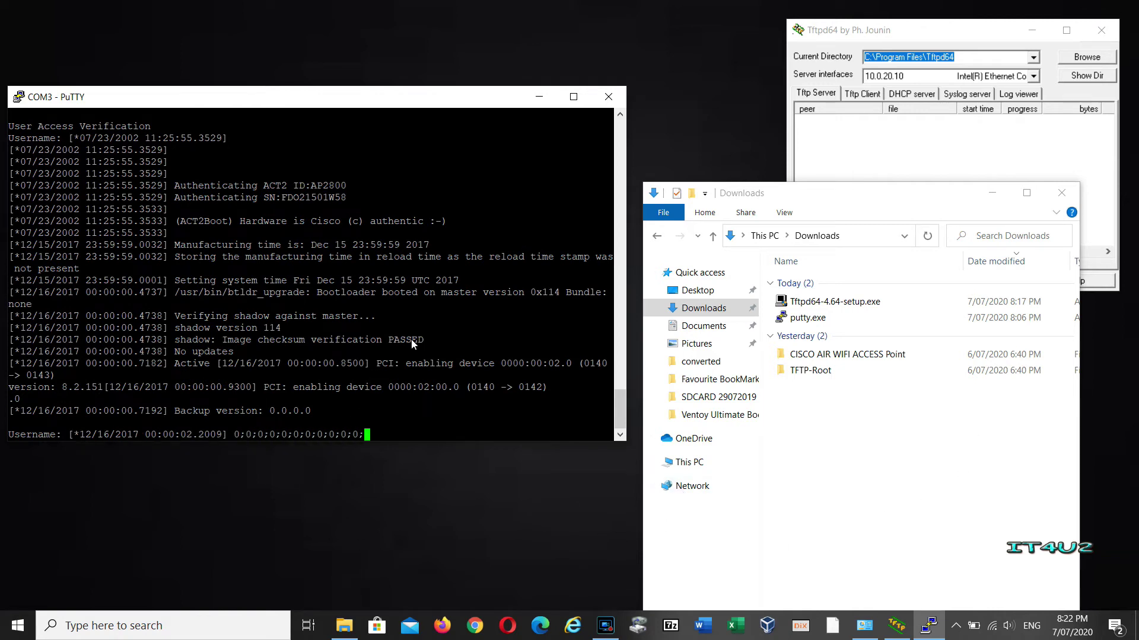
Open Notepad, move it to the right, and note the AP's username and password.
{"action": "left_click", "coordinate": [243, 627]}
{"action": "type", "text": "notepad"}
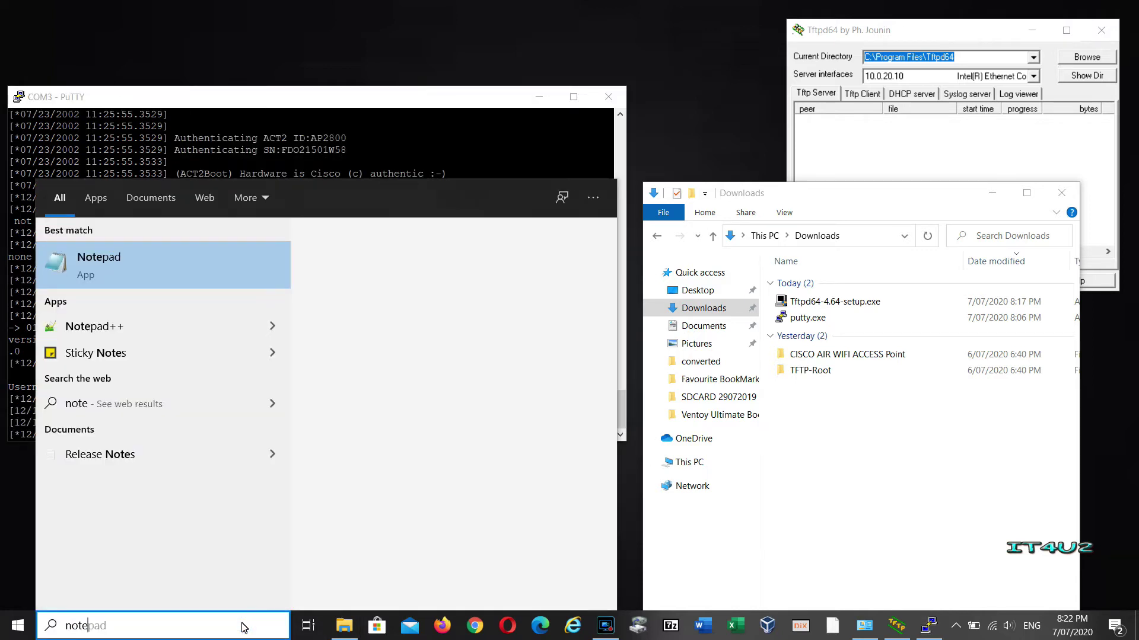
{"action": "key", "text": "Return"}
{"action": "left_click_drag", "start_coordinate": [153, 61], "coordinate": [758, 200]}
{"action": "left_click", "coordinate": [756, 244]}
{"action": "type", "text": "C"}
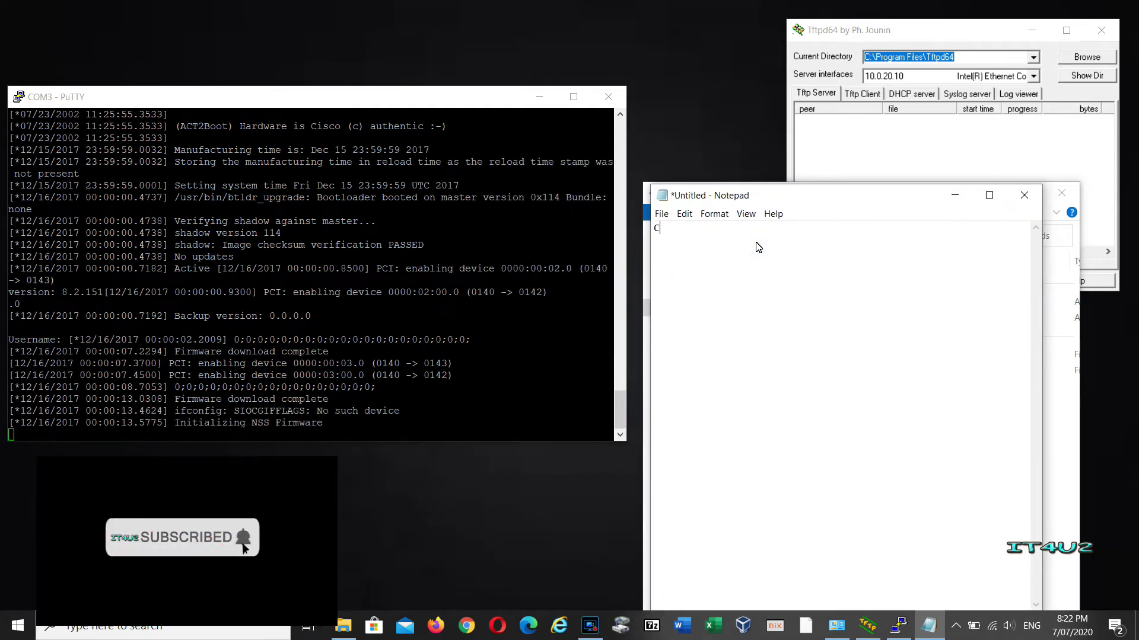
{"action": "type", "text": "isco Cisco"}
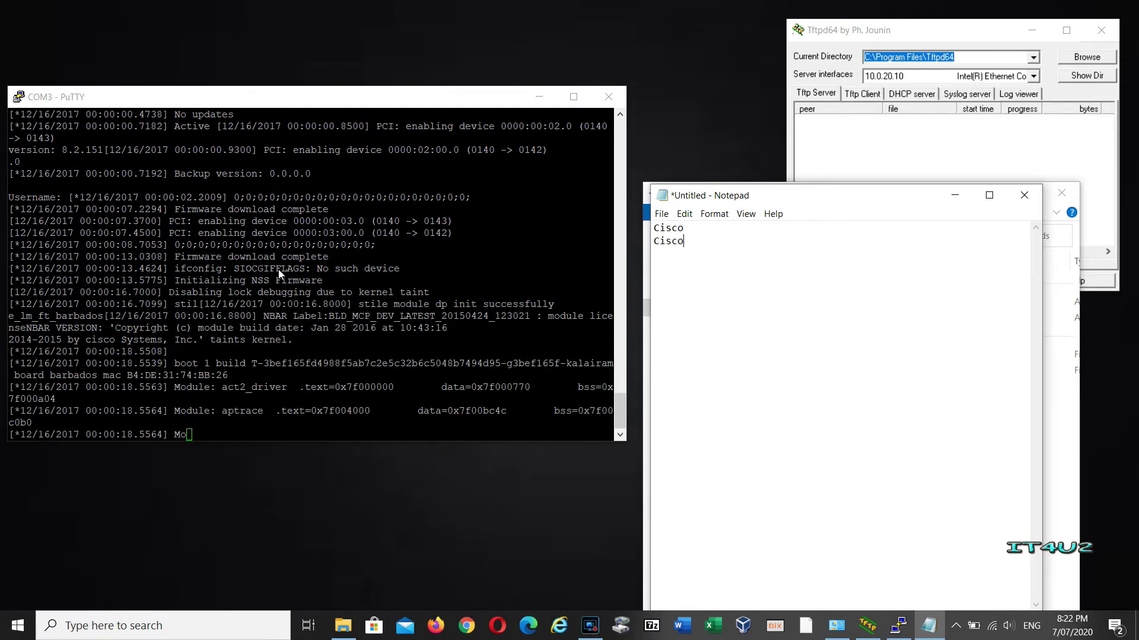
Enter the AP username and password at the PuTTY login prompts to reach the > prompt.
{"action": "left_click", "coordinate": [410, 280]}
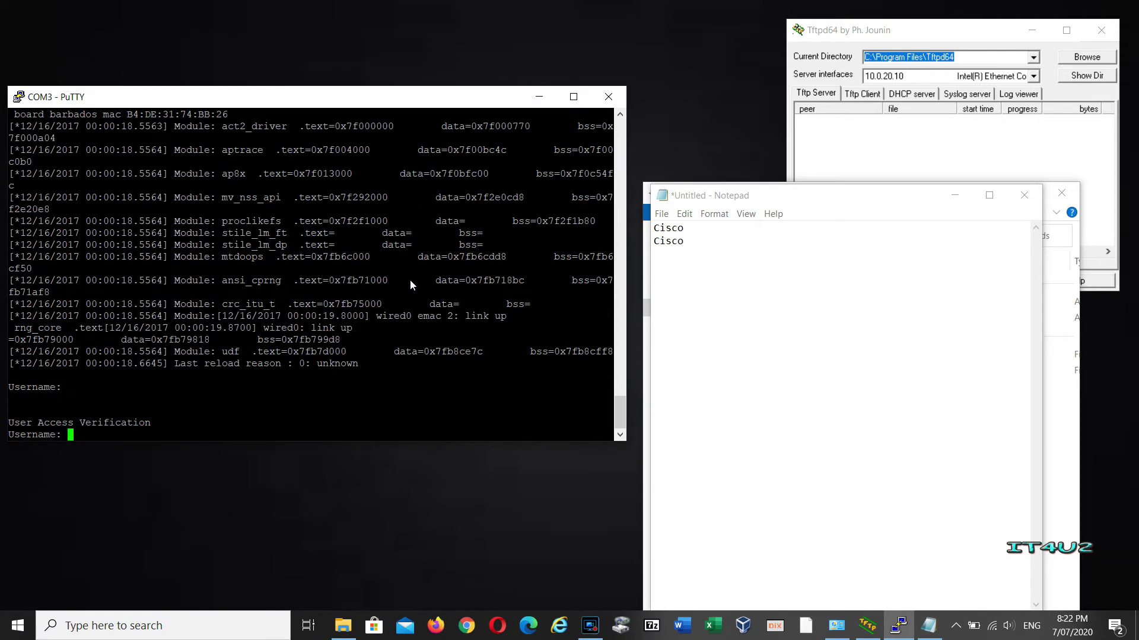
{"action": "type", "text": "Cisco"}
{"action": "key", "text": "Return"}
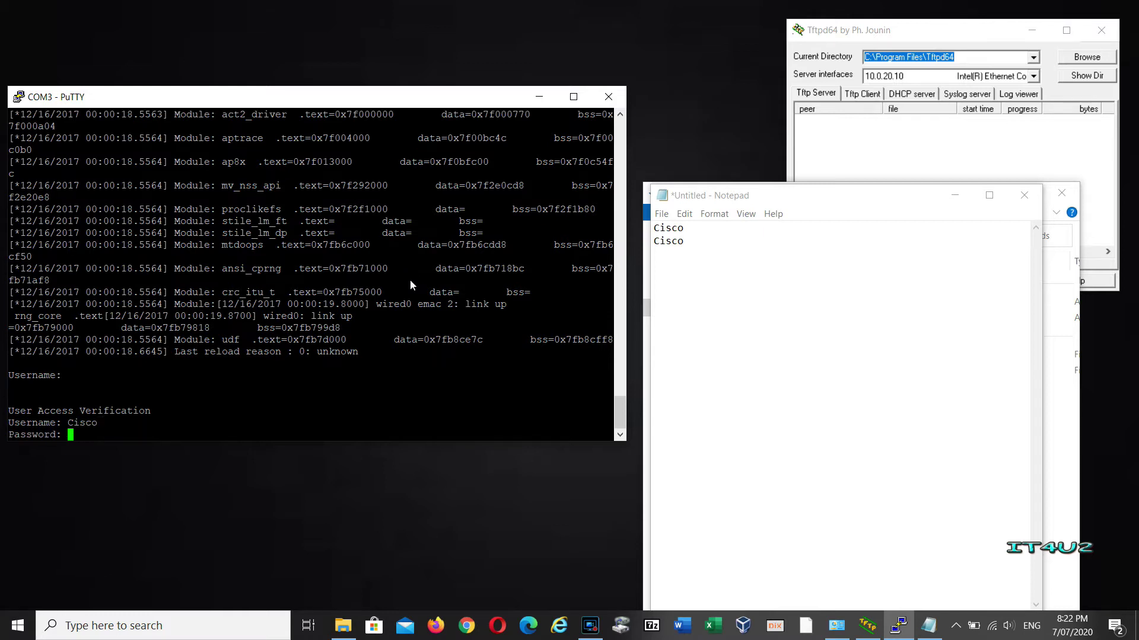
{"action": "key", "text": "Return"}
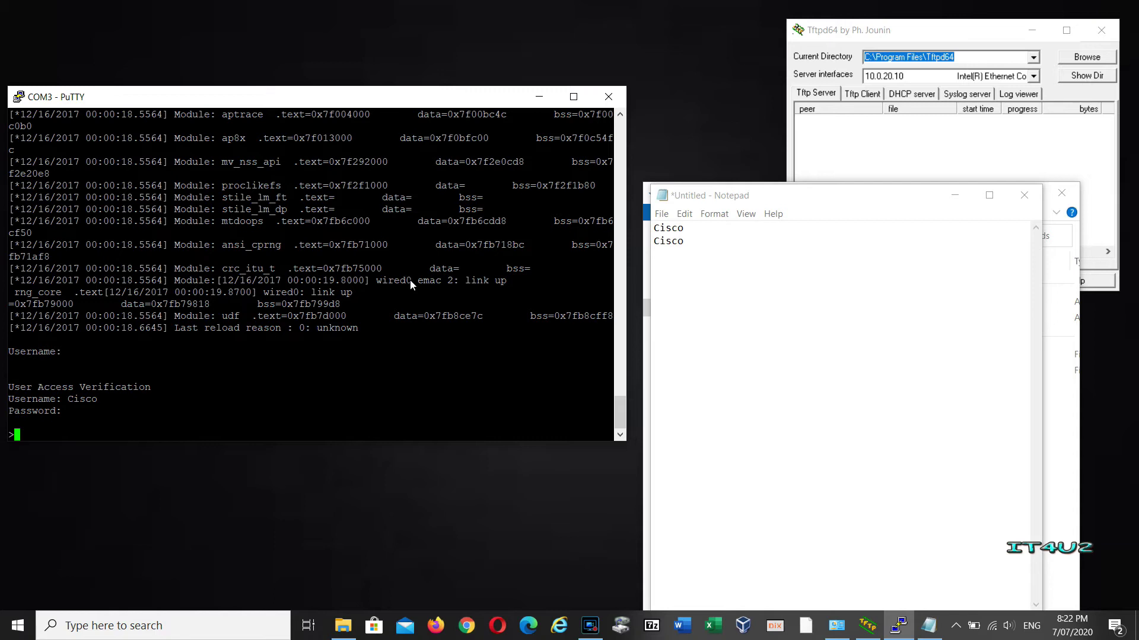
{"action": "left_click", "coordinate": [738, 281]}
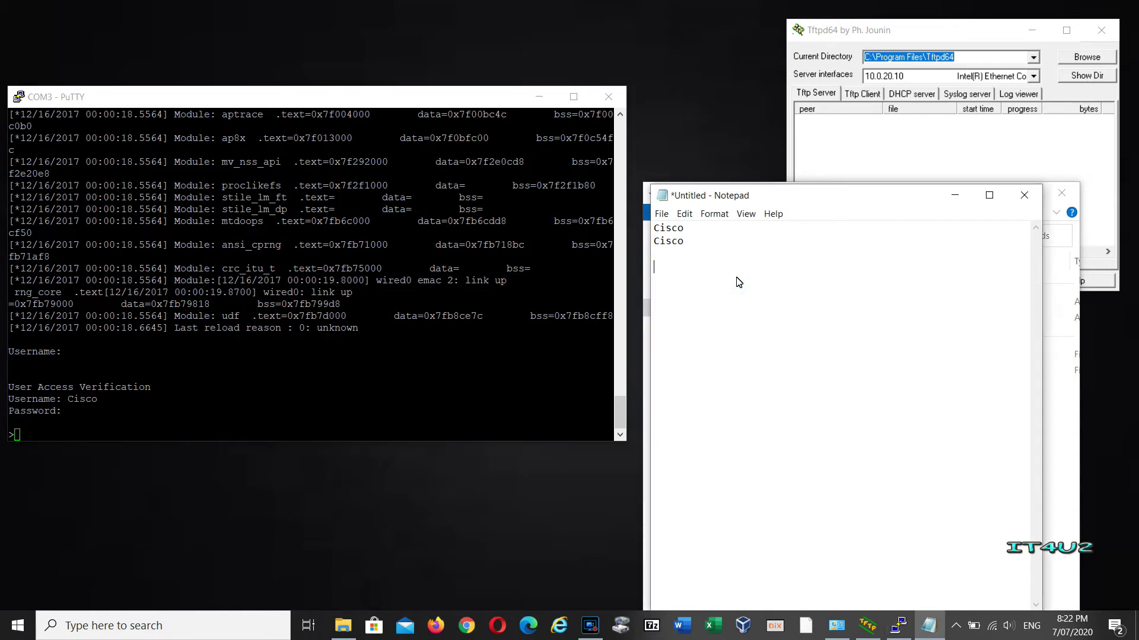